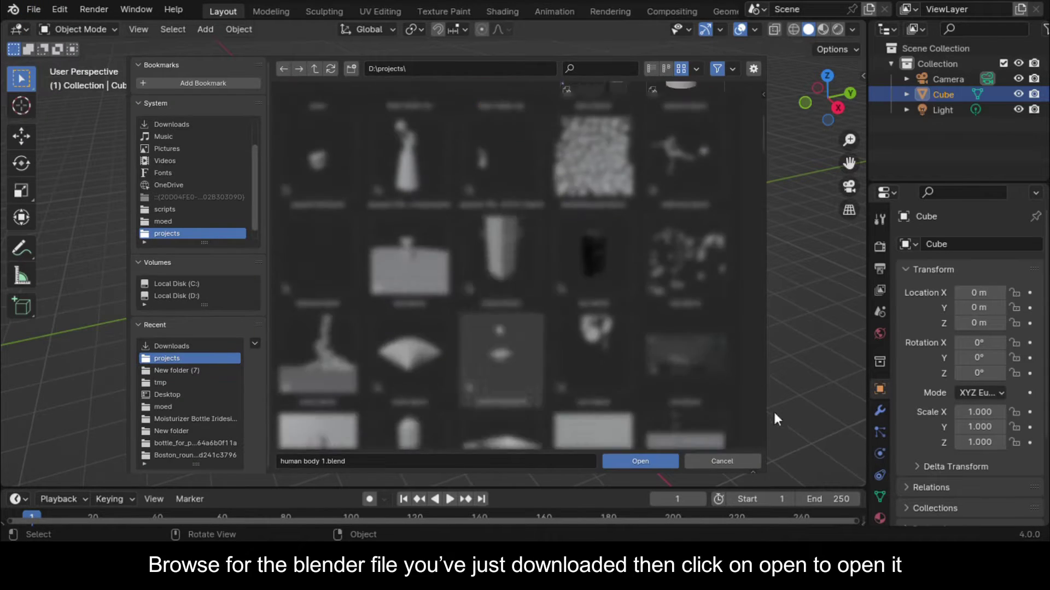
# - Select human body.blend in the file browser and open it
pyautogui.click(319, 329)
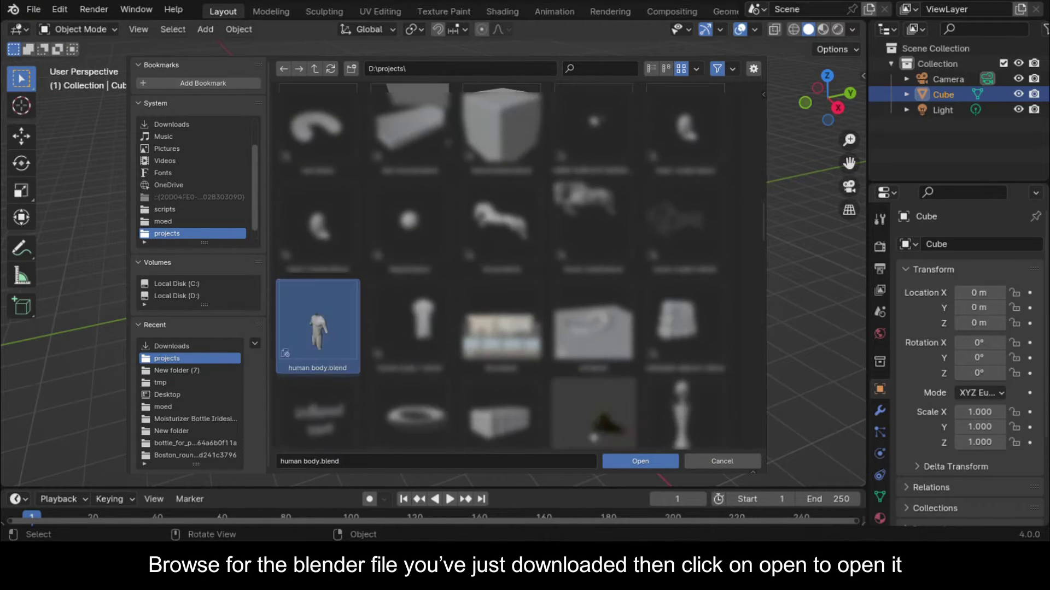
pyautogui.click(641, 460)
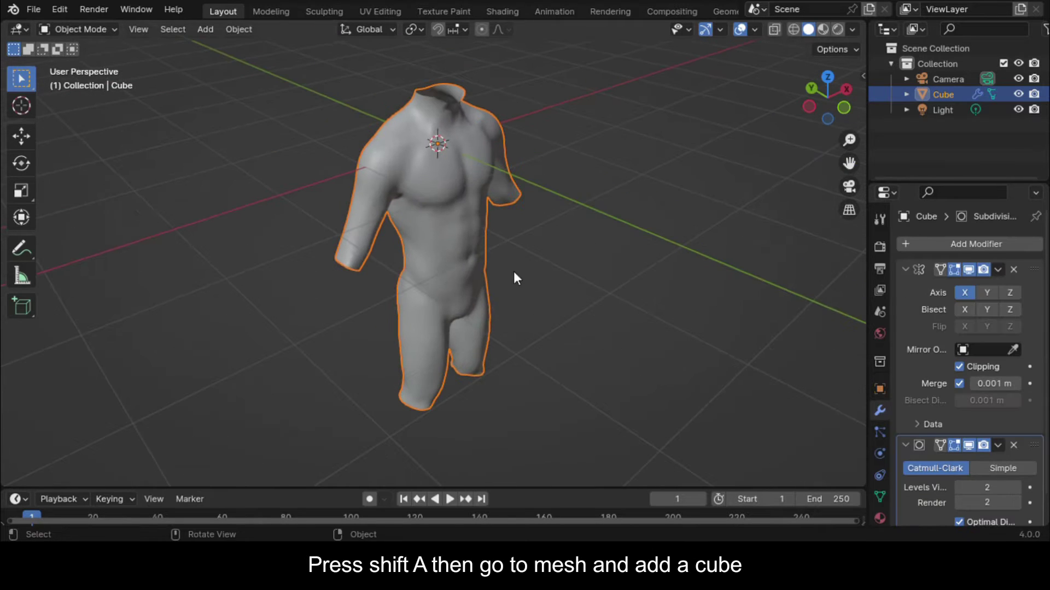
# - Add a cube, enter Edit Mode, and raise it vertically over the upper torso in front view
pyautogui.hotkey('shift', 'a')
pyautogui.moveTo(544, 218)
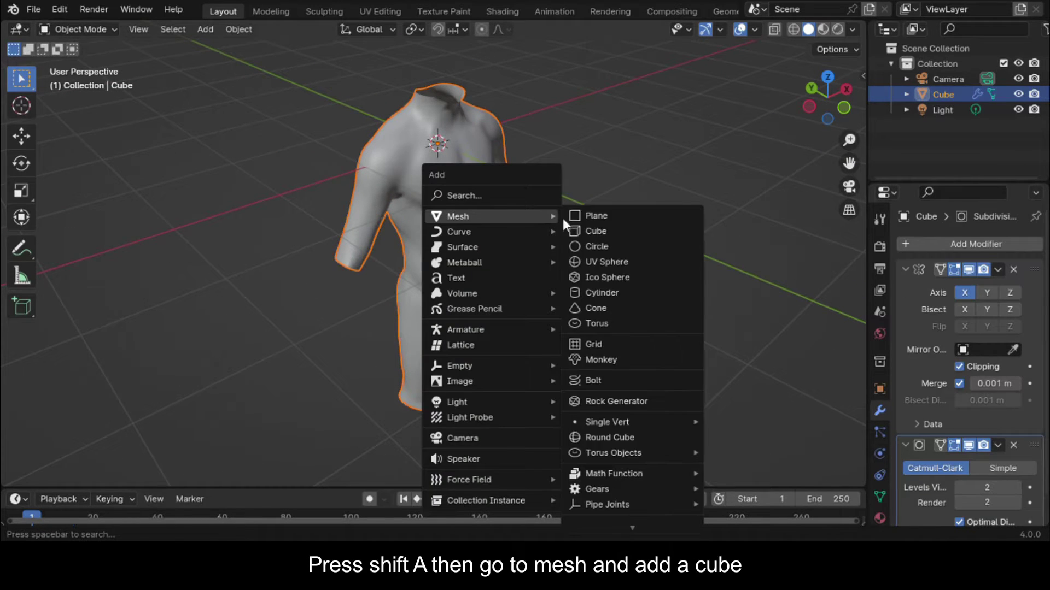
pyautogui.click(601, 231)
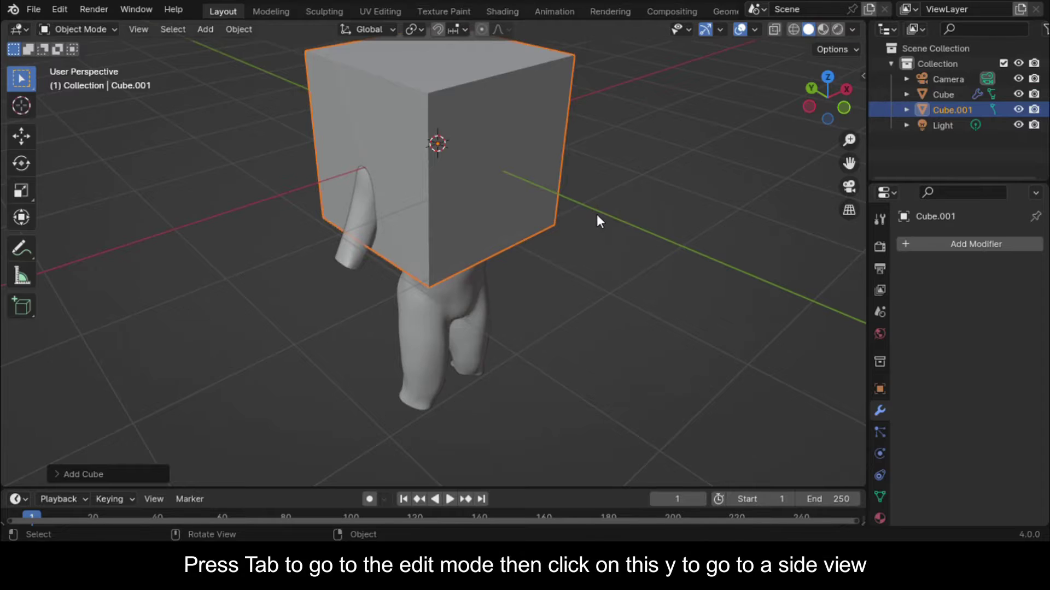
pyautogui.press('Tab')
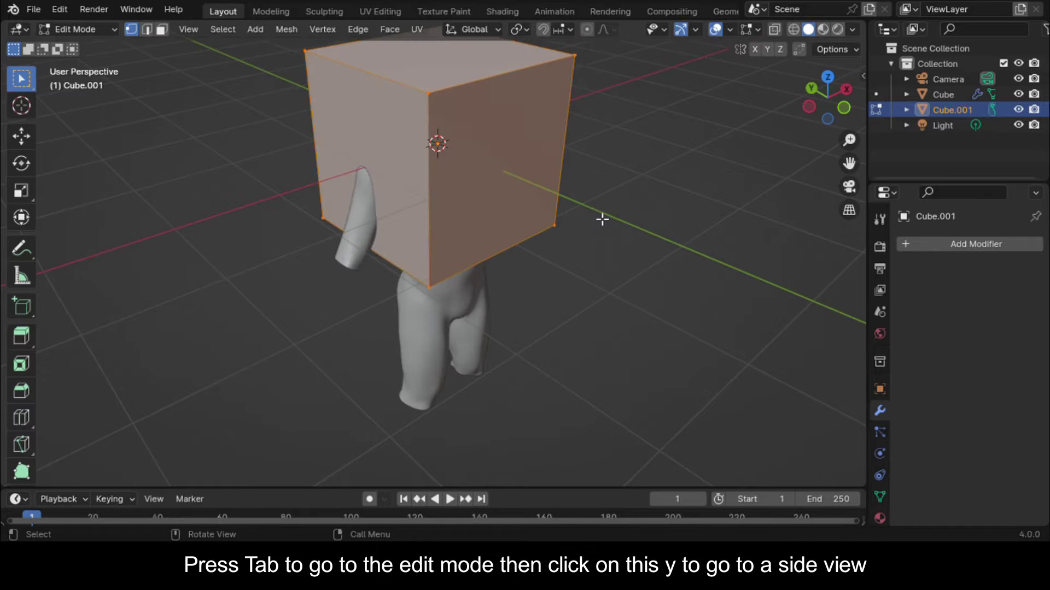
pyautogui.click(843, 109)
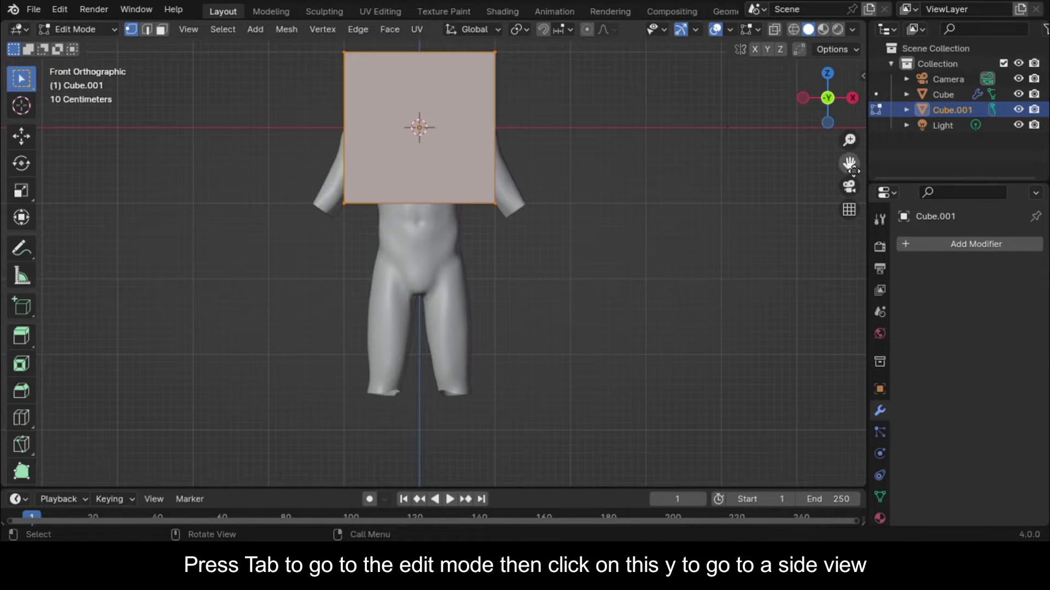
pyautogui.moveTo(850, 166); pyautogui.dragTo(855, 216)
pyautogui.press('g')
pyautogui.press('z')
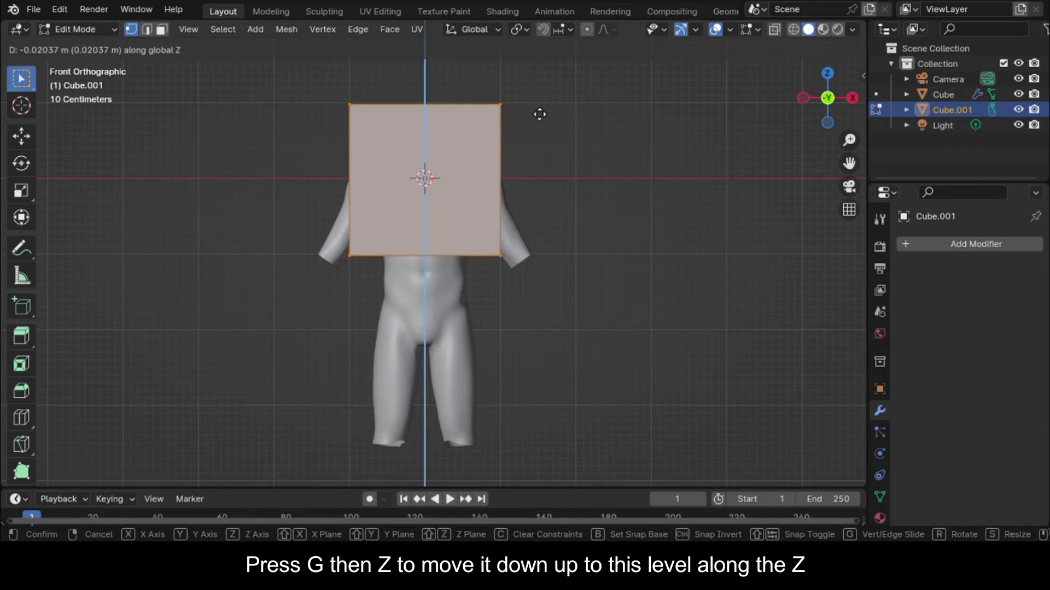
pyautogui.click(547, 151)
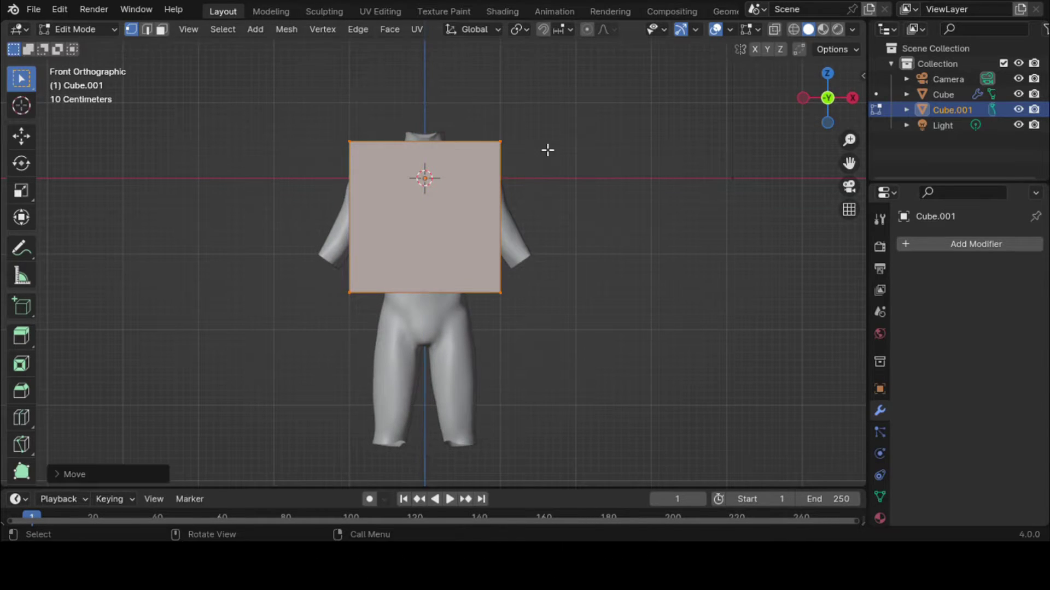
# - With X-Ray on, lower the cube's bottom vertices by -1.3 along Z to enclose the body
pyautogui.click(775, 30)
pyautogui.moveTo(293, 256); pyautogui.dragTo(586, 375)
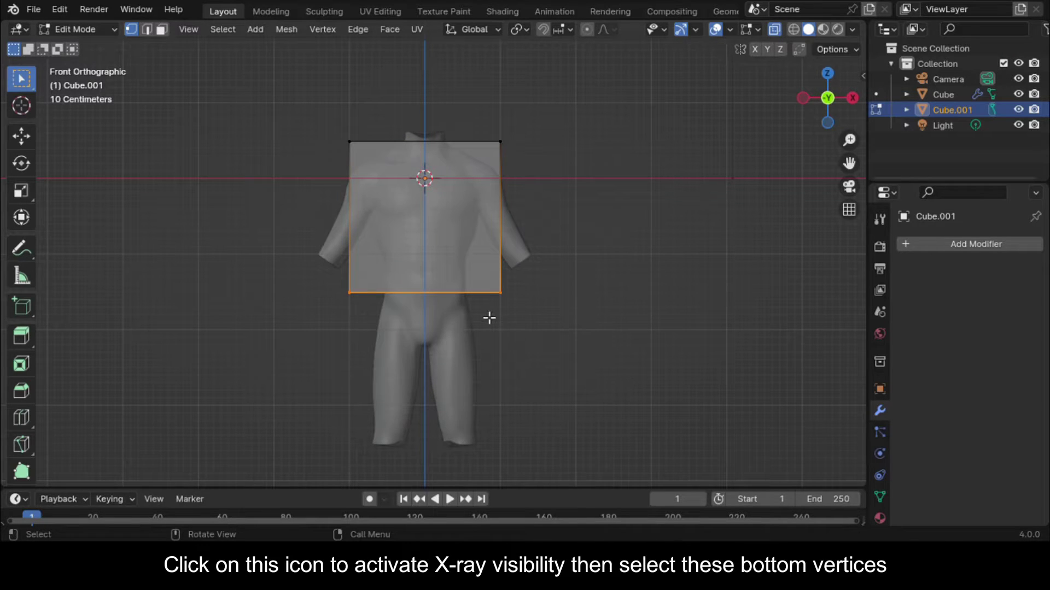
pyautogui.press('g')
pyautogui.press('z')
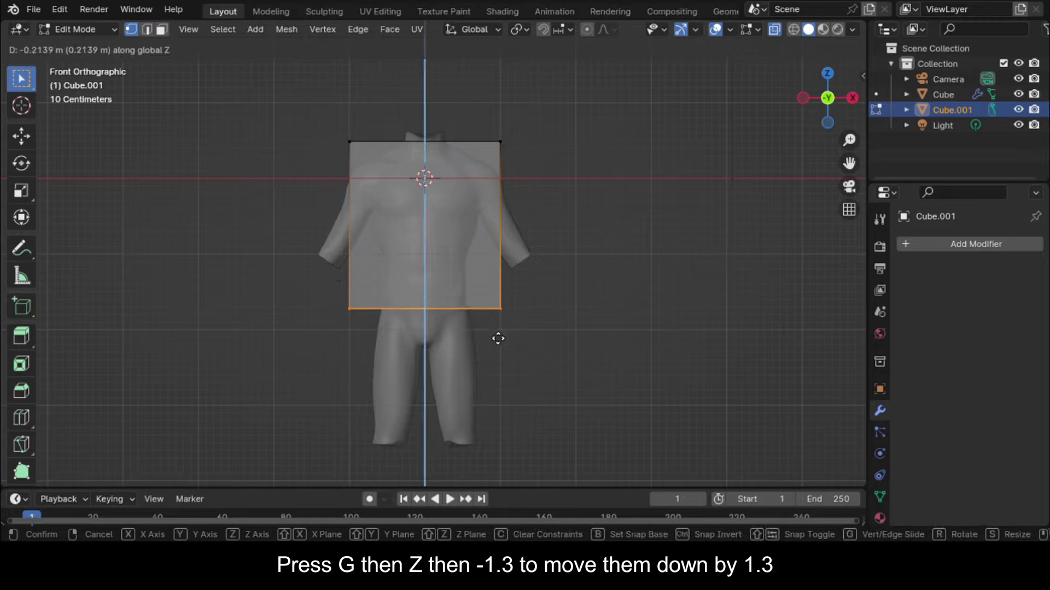
pyautogui.write('-1.3')
pyautogui.press('Return')
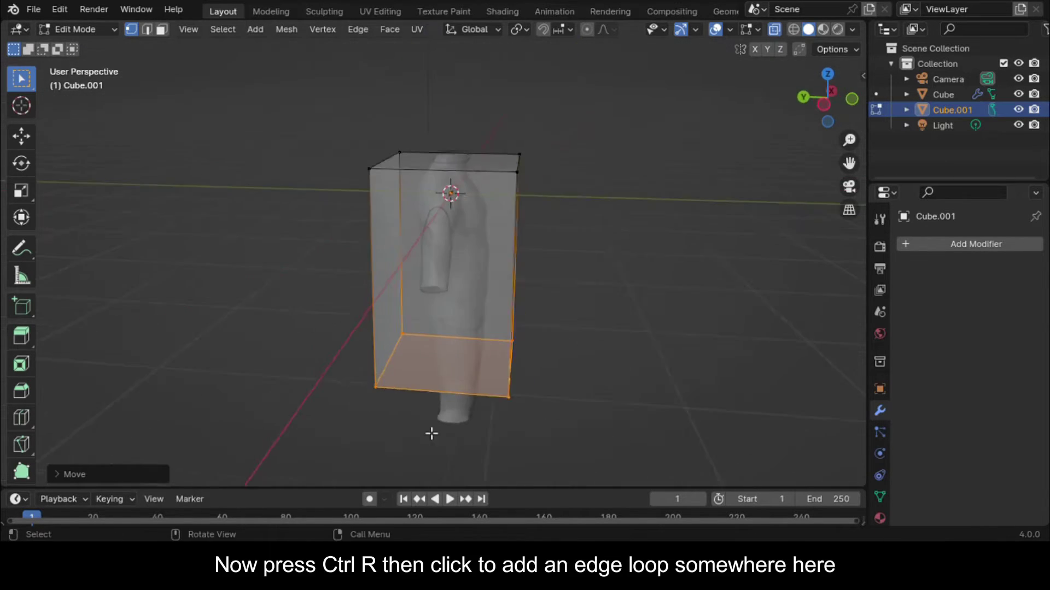
pyautogui.press('KP_1')
# - Add a horizontal edge loop and slide it to armpit height
pyautogui.scroll(1, 508, 290)
pyautogui.hotkey('ctrl', 'r')
pyautogui.click(532, 199)
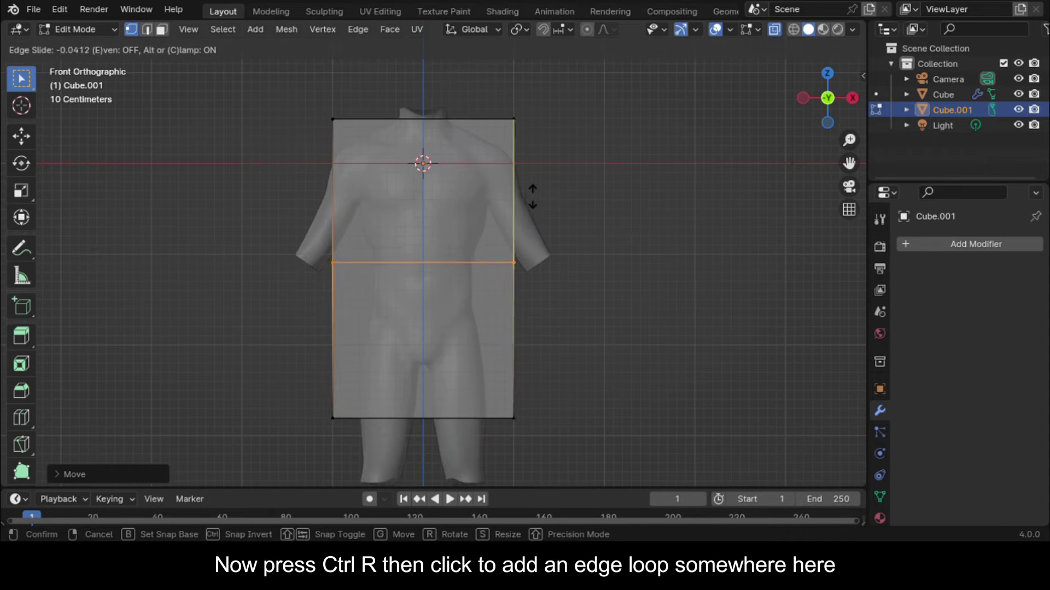
pyautogui.click(536, 182)
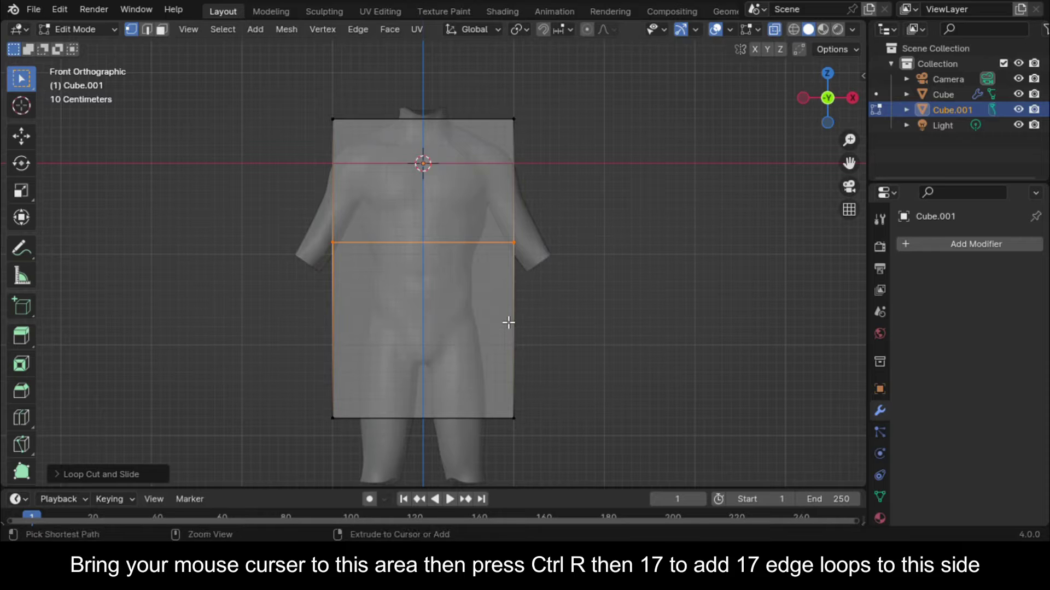
# - Add 17 evenly spaced horizontal edge loops to the lower part of the box
pyautogui.hotkey('ctrl', 'r')
pyautogui.press('1')
pyautogui.press('7')
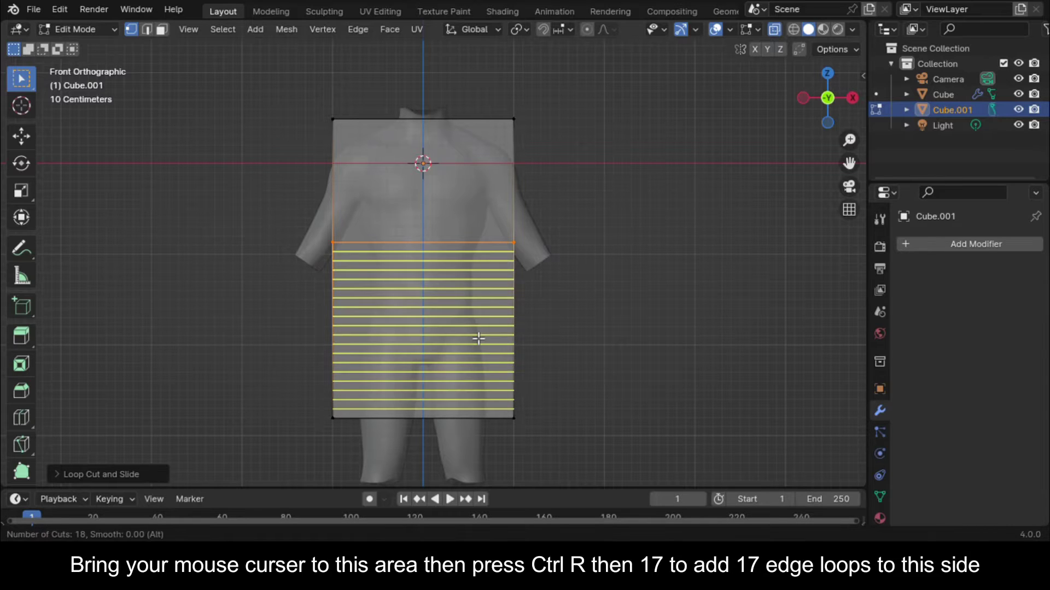
pyautogui.click(474, 340)
pyautogui.click(475, 339)
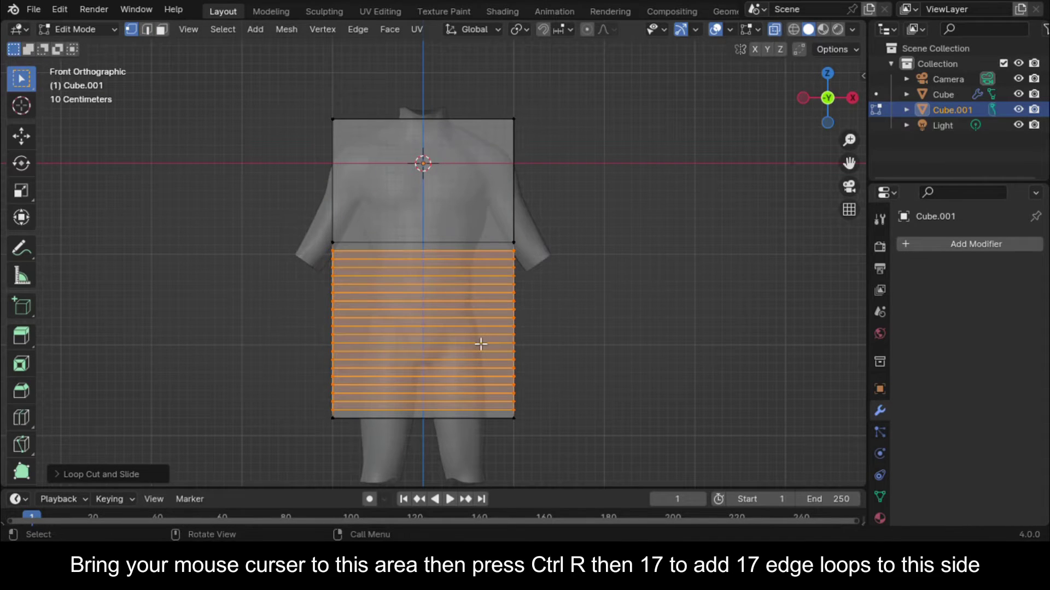
# - Add 20 evenly spaced vertical edge loops across the box
pyautogui.hotkey('ctrl', 'r')
pyautogui.press('2')
pyautogui.press('0')
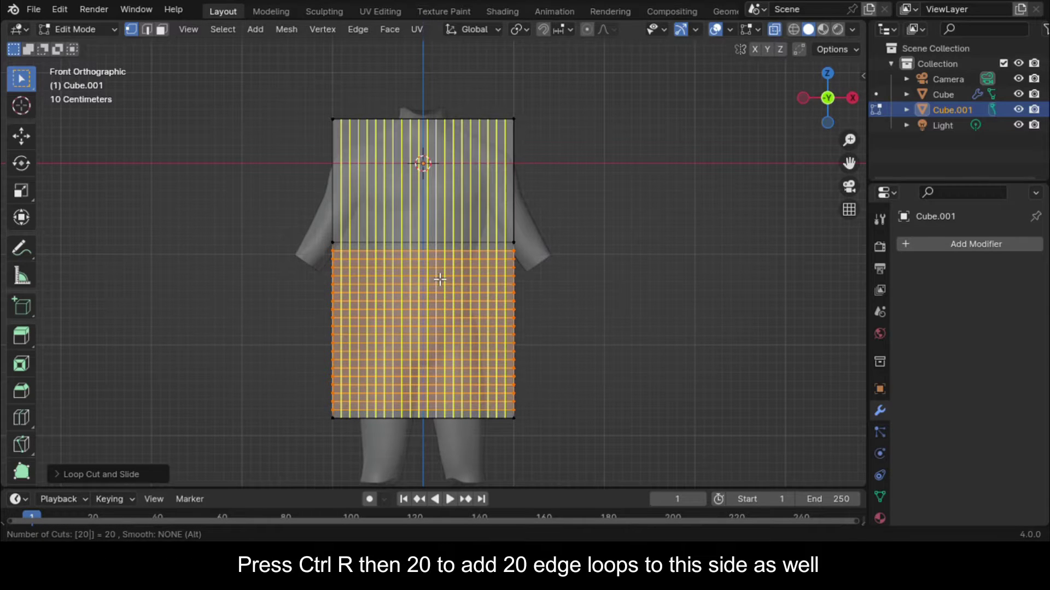
pyautogui.click(440, 279)
pyautogui.click(440, 279)
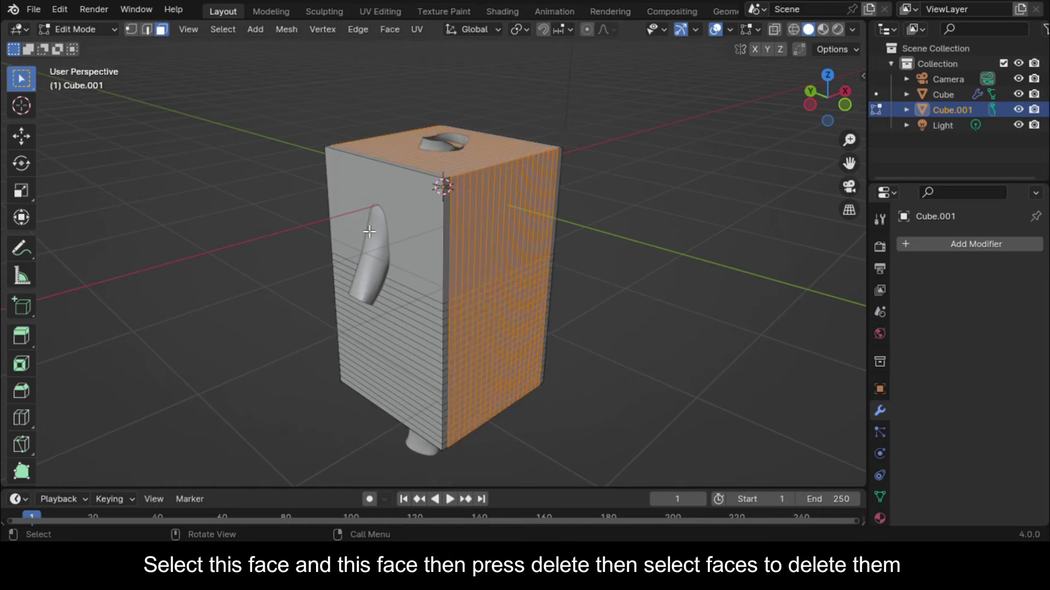
pyautogui.click(408, 227)
# - Delete the selected upper side face of the box
pyautogui.moveTo(408, 227); pyautogui.dragTo(434, 232, button='middle')
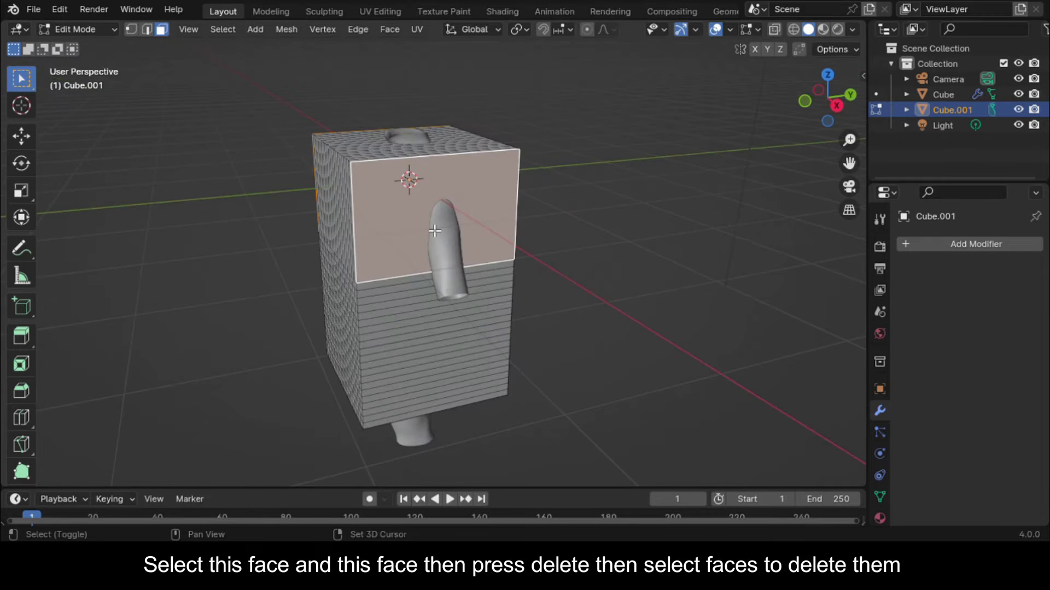
pyautogui.press('Delete')
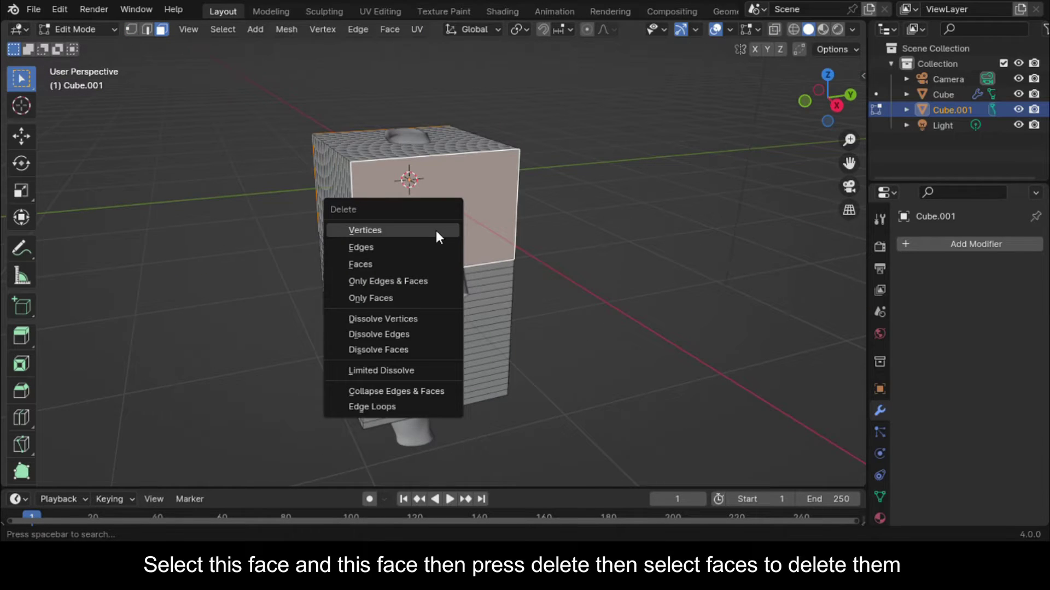
pyautogui.click(413, 265)
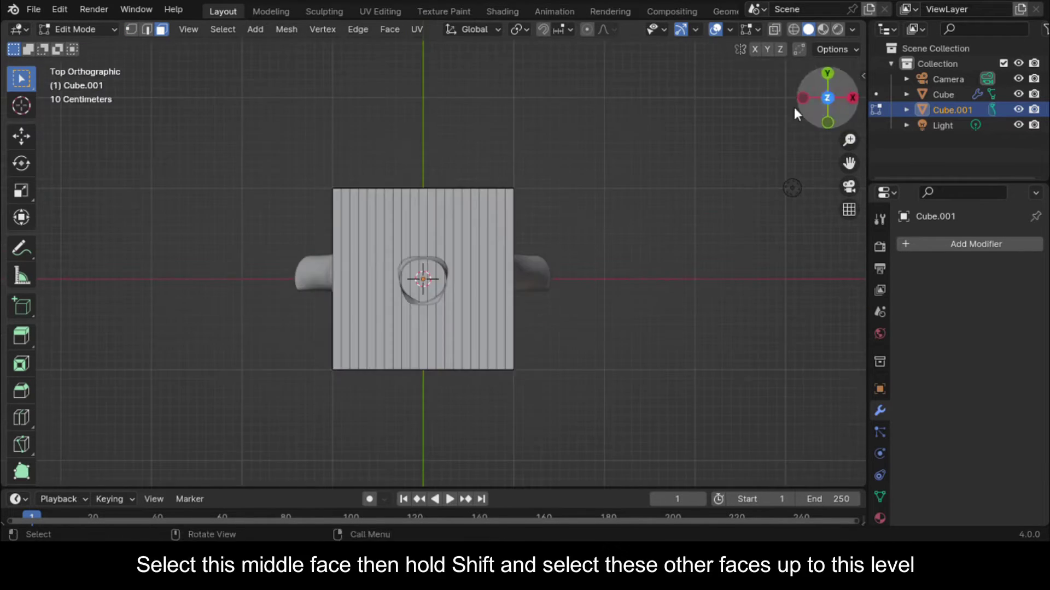
# - Select the seven top face strips and delete them
pyautogui.scroll(2, 414, 239)
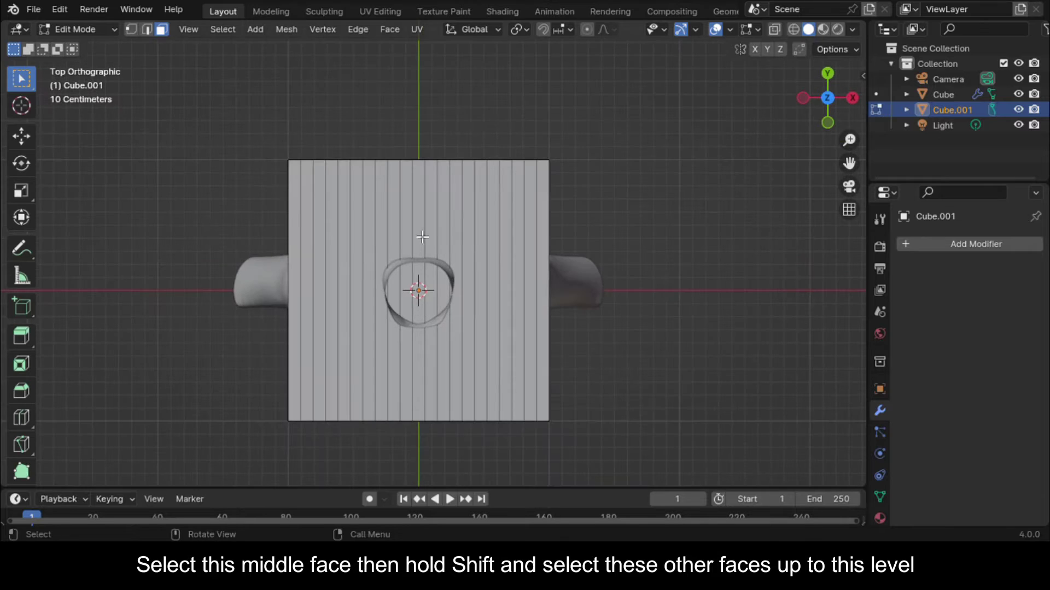
pyautogui.click(421, 238)
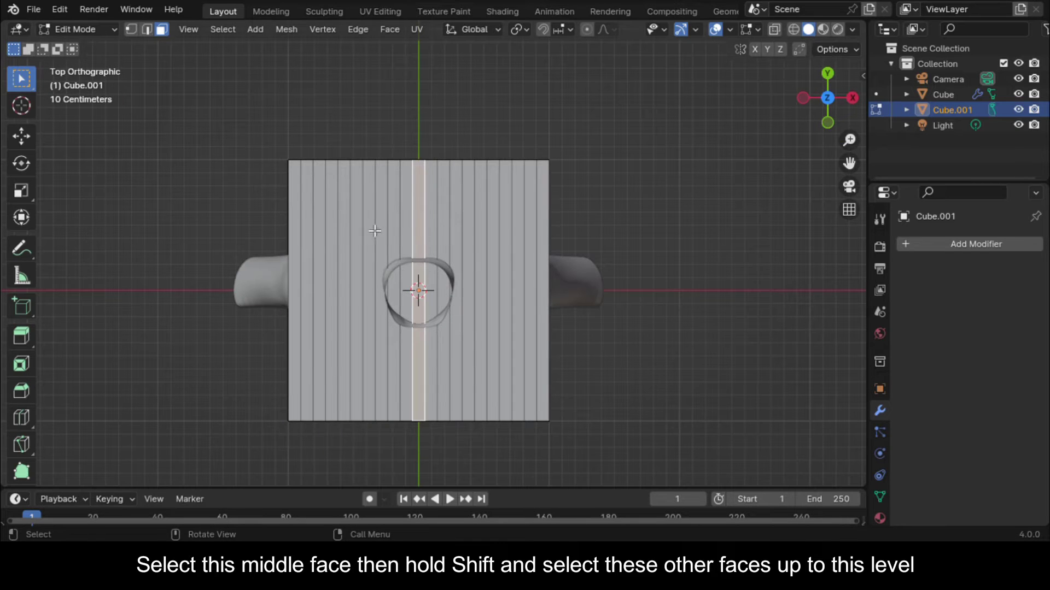
pyautogui.keyDown('shift'); pyautogui.click(404, 242); pyautogui.keyUp('shift')
pyautogui.keyDown('shift'); pyautogui.click(393, 245); pyautogui.keyUp('shift')
pyautogui.keyDown('shift'); pyautogui.click(381, 246); pyautogui.keyUp('shift')
pyautogui.keyDown('shift'); pyautogui.click(431, 239); pyautogui.keyUp('shift')
pyautogui.keyDown('shift'); pyautogui.click(444, 235); pyautogui.keyUp('shift')
pyautogui.keyDown('shift'); pyautogui.click(459, 233); pyautogui.keyUp('shift')
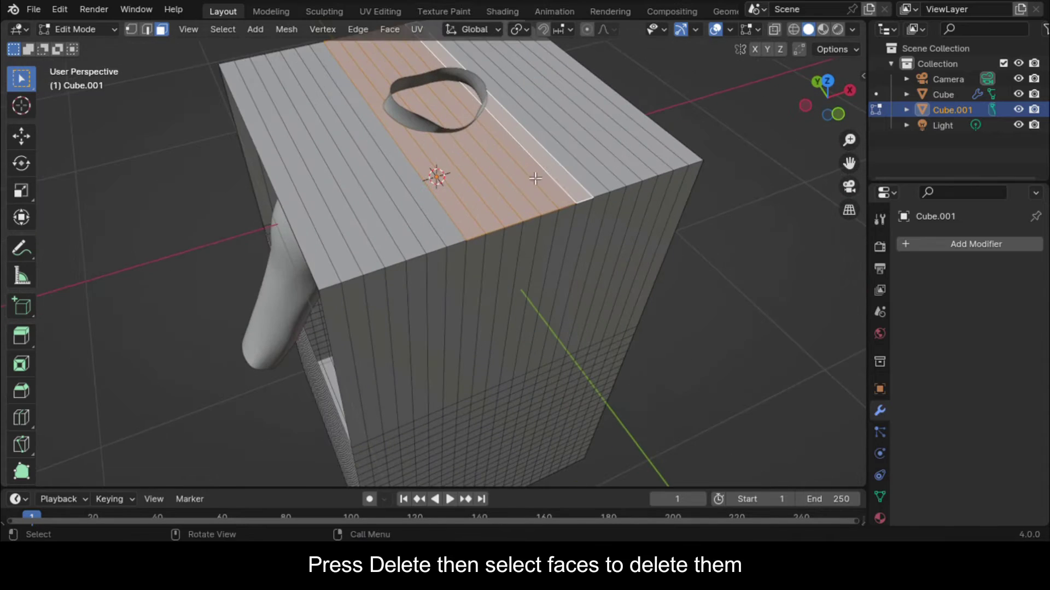
pyautogui.press('Delete')
pyautogui.click(543, 179)
# - Select the bottom face strips from below and delete them
pyautogui.moveTo(445, 186); pyautogui.dragTo(490, 174, button='middle')
pyautogui.click(487, 188)
pyautogui.click(484, 163)
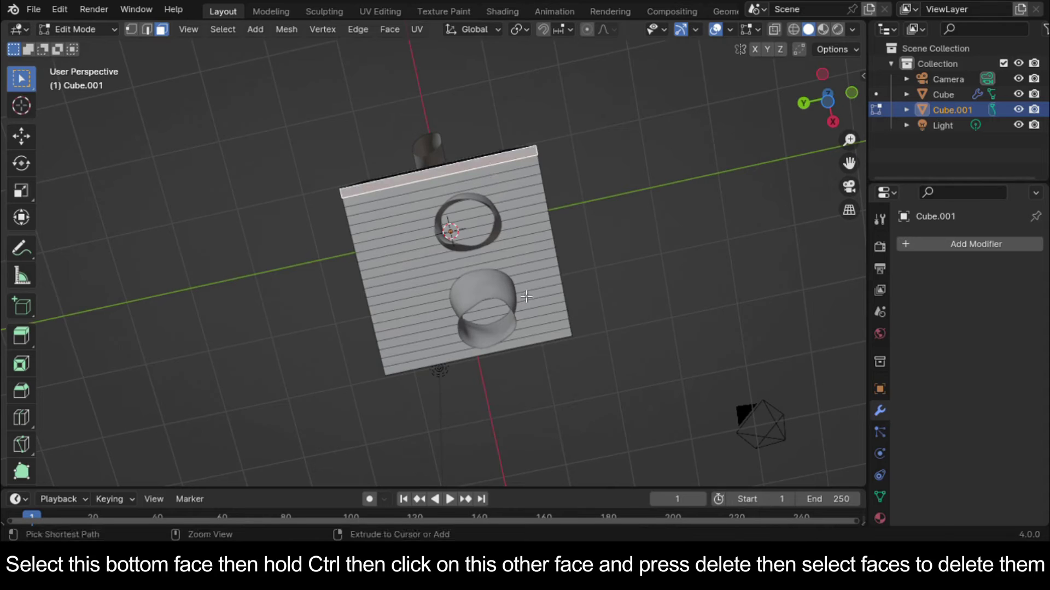
pyautogui.keyDown('ctrl'); pyautogui.click(529, 338); pyautogui.keyUp('ctrl')
pyautogui.moveTo(535, 345); pyautogui.dragTo(536, 450, button='middle')
pyautogui.press('Delete')
pyautogui.click(519, 384)
# - Select the remaining side strips and delete only their faces, leaving front and back panels
pyautogui.scroll(3, 542, 261)
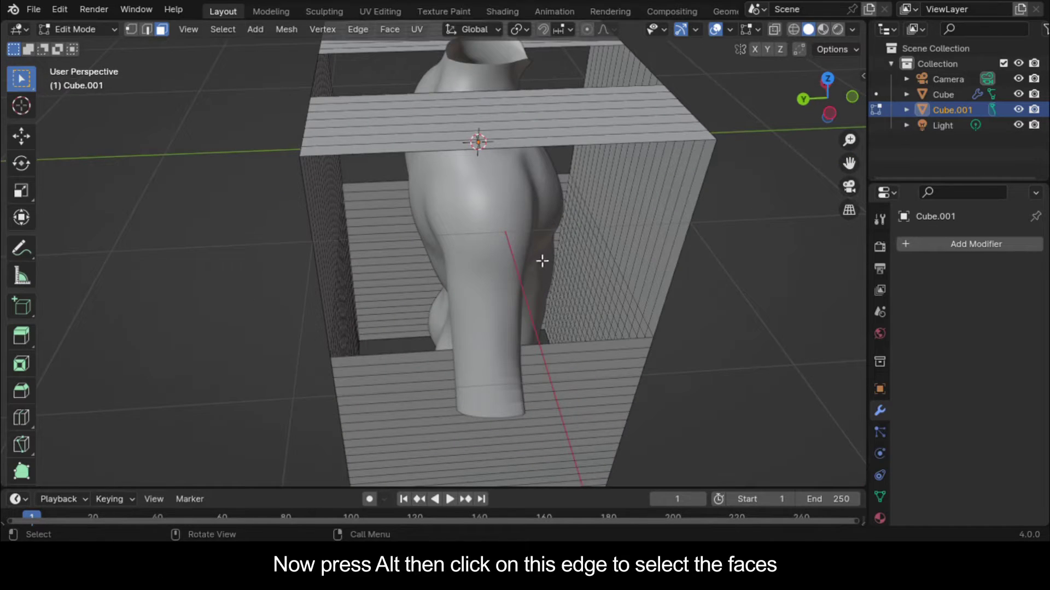
pyautogui.keyDown('alt'); pyautogui.click(547, 139); pyautogui.keyUp('alt')
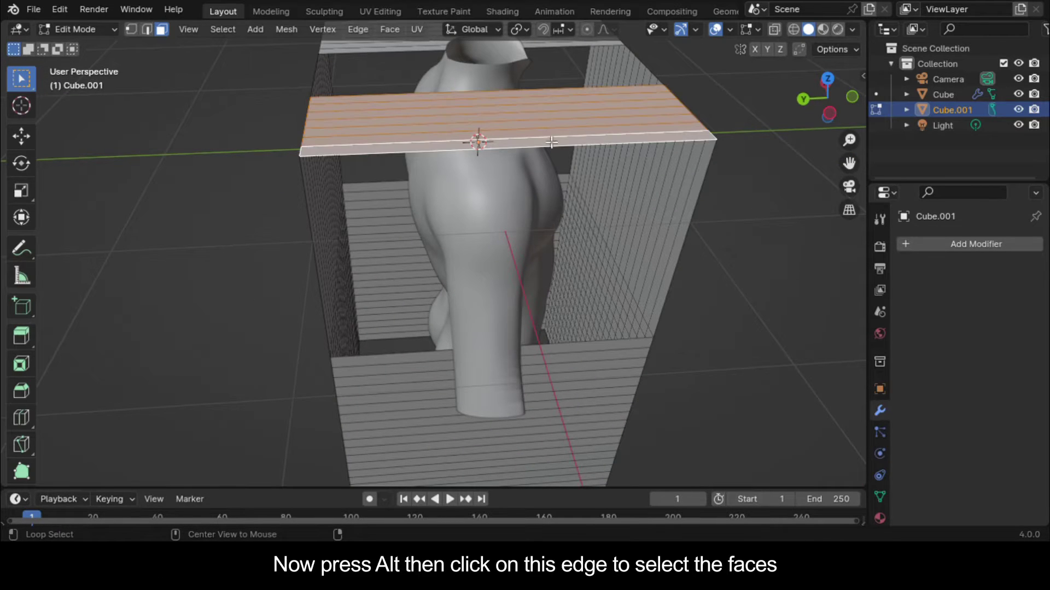
pyautogui.keyDown('alt'); pyautogui.keyDown('shift'); pyautogui.click(565, 359); pyautogui.keyUp('shift'); pyautogui.keyUp('alt')
pyautogui.keyDown('alt'); pyautogui.keyDown('shift'); pyautogui.click(389, 197); pyautogui.keyUp('shift'); pyautogui.keyUp('alt')
pyautogui.scroll(-1, 401, 235)
pyautogui.moveTo(403, 239); pyautogui.dragTo(520, 243, button='middle')
pyautogui.keyDown('alt'); pyautogui.keyDown('shift'); pyautogui.click(393, 145); pyautogui.keyUp('shift'); pyautogui.keyUp('alt')
pyautogui.moveTo(393, 145); pyautogui.dragTo(436, 196, button='middle')
pyautogui.press('Delete')
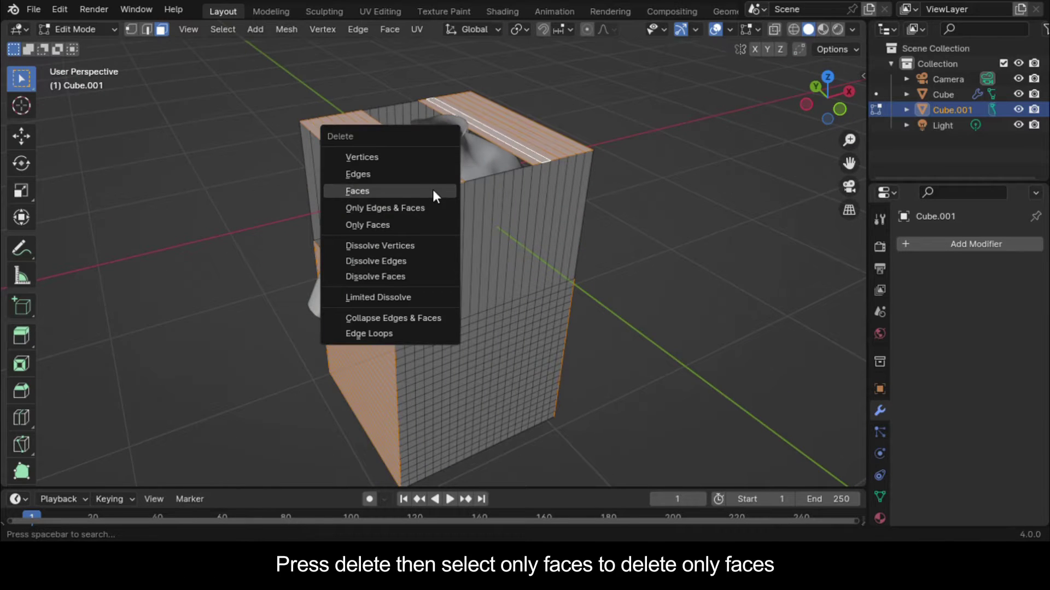
pyautogui.click(435, 223)
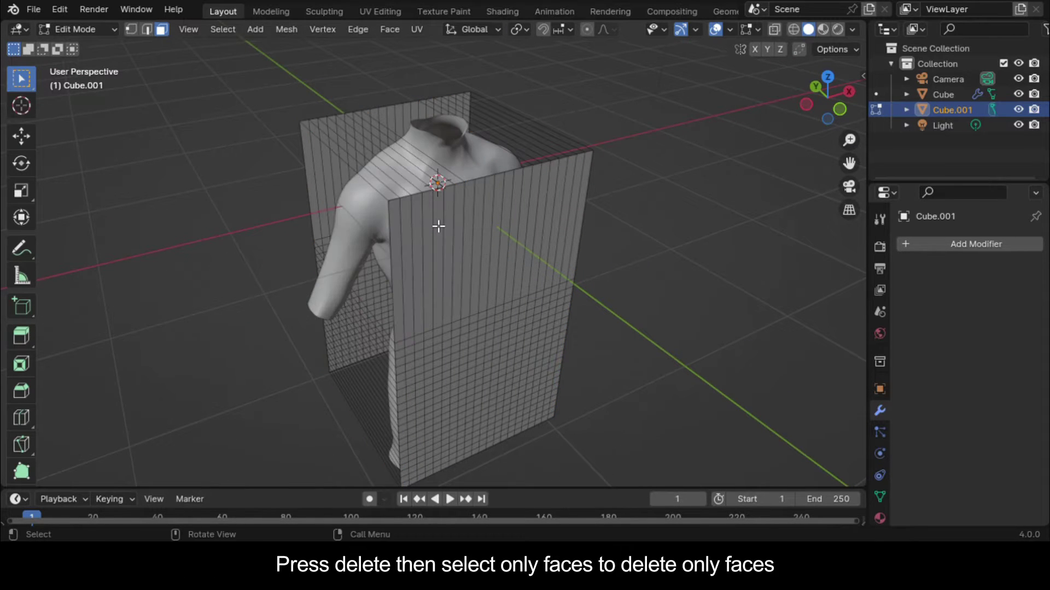
# - Add 15 loop cuts to the front panel
pyautogui.scroll(2, 461, 242)
pyautogui.hotkey('ctrl', 'r')
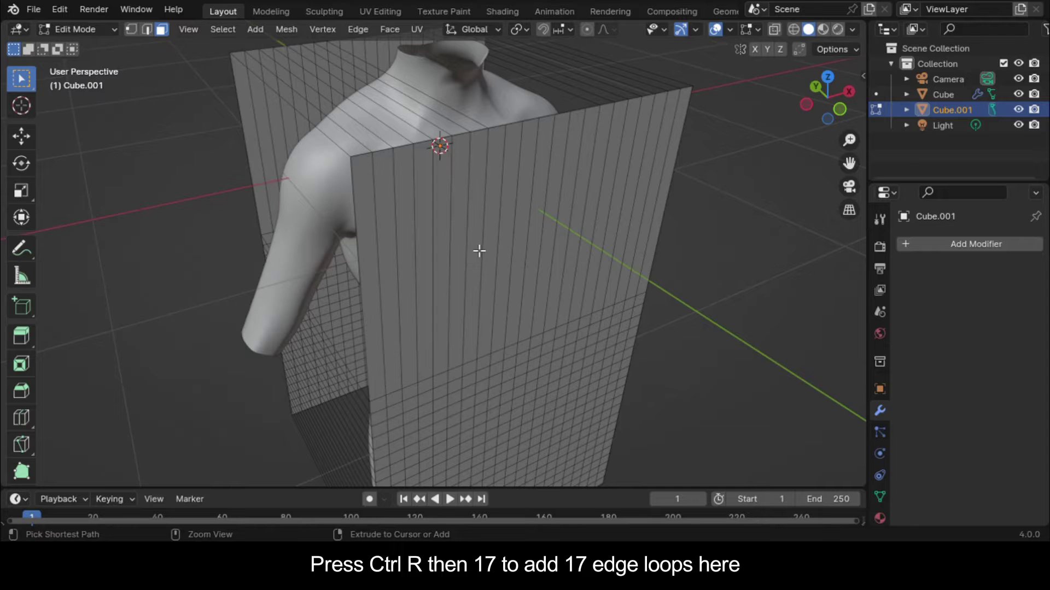
pyautogui.scroll(1, 492, 235)
pyautogui.write('15')
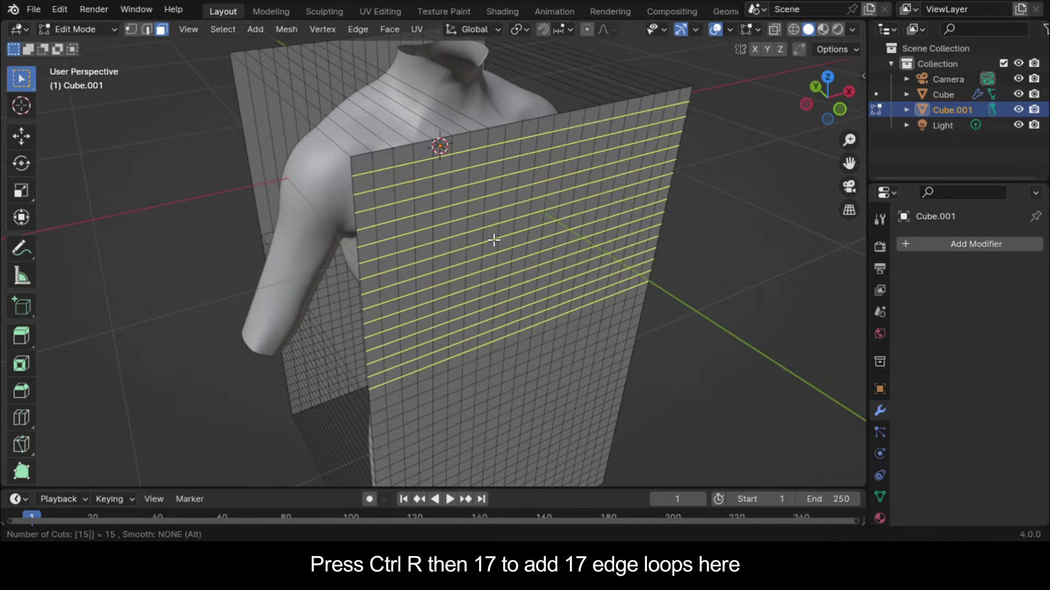
pyautogui.press('Return')
pyautogui.click(492, 239)
# - Add 17 edge loops on the box's other side panel
pyautogui.scroll(-4, 448, 210)
pyautogui.moveTo(448, 210); pyautogui.dragTo(683, 223, button='middle')
pyautogui.hotkey('ctrl', 'r')
pyautogui.write('17')
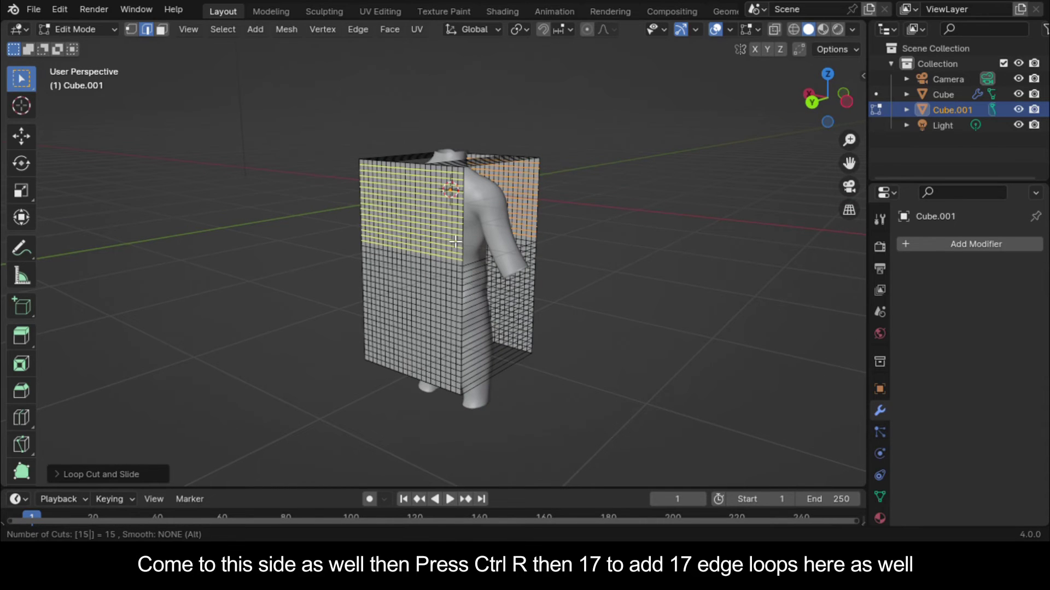
pyautogui.press('Return')
pyautogui.click(454, 244)
# - Return to Object Mode and save the file as human body 1.blend
pyautogui.moveTo(473, 239); pyautogui.dragTo(415, 249, button='middle')
pyautogui.press('Tab')
pyautogui.scroll(-2, 347, 259)
pyautogui.moveTo(507, 268); pyautogui.dragTo(405, 251, button='middle')
pyautogui.scroll(4, 406, 250)
pyautogui.moveTo(473, 256); pyautogui.dragTo(432, 243, button='middle')
pyautogui.hotkey('ctrl', 's')
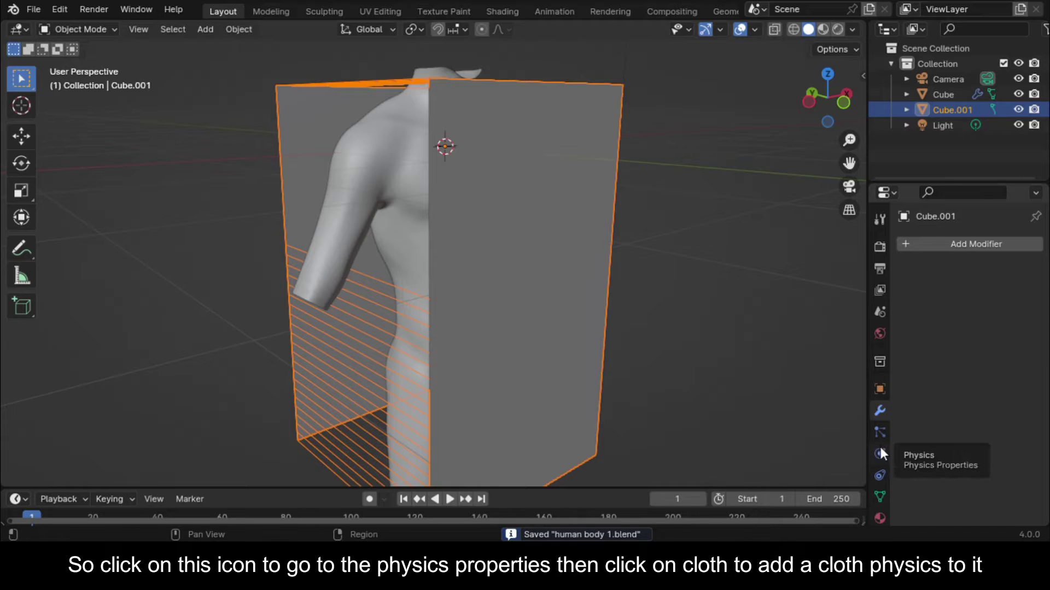
# - Add Cloth physics to the box and enable Sewing under Shape
pyautogui.click(880, 450)
pyautogui.click(985, 276)
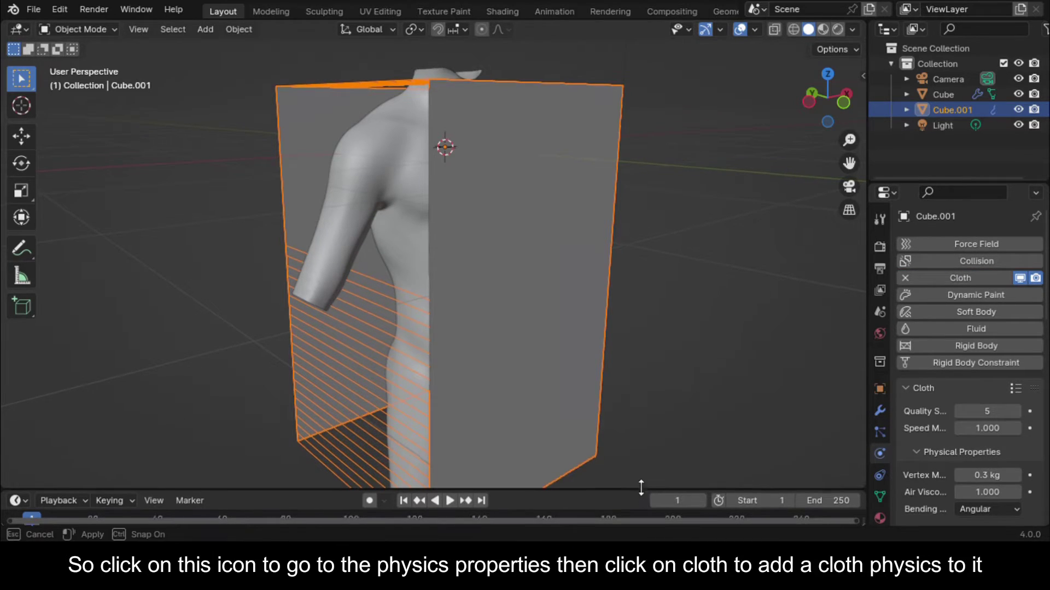
pyautogui.moveTo(637, 488); pyautogui.dragTo(637, 406)
pyautogui.scroll(-15, 943, 333)
pyautogui.click(927, 458)
pyautogui.scroll(-5, 949, 453)
pyautogui.click(960, 400)
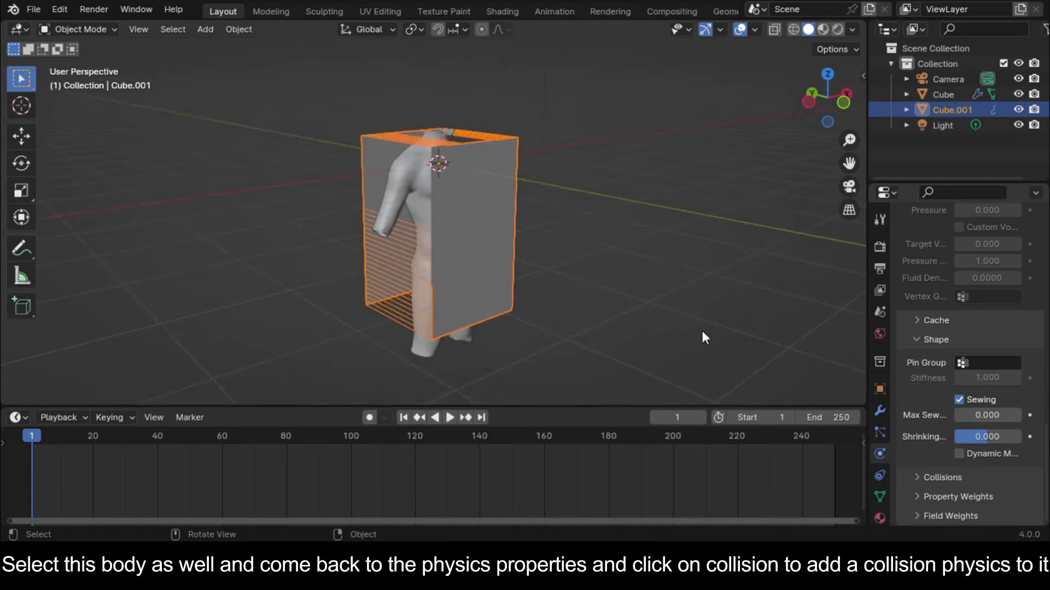
# - Give the body mesh Collision physics
pyautogui.moveTo(701, 328); pyautogui.dragTo(763, 318, button='middle')
pyautogui.click(438, 179)
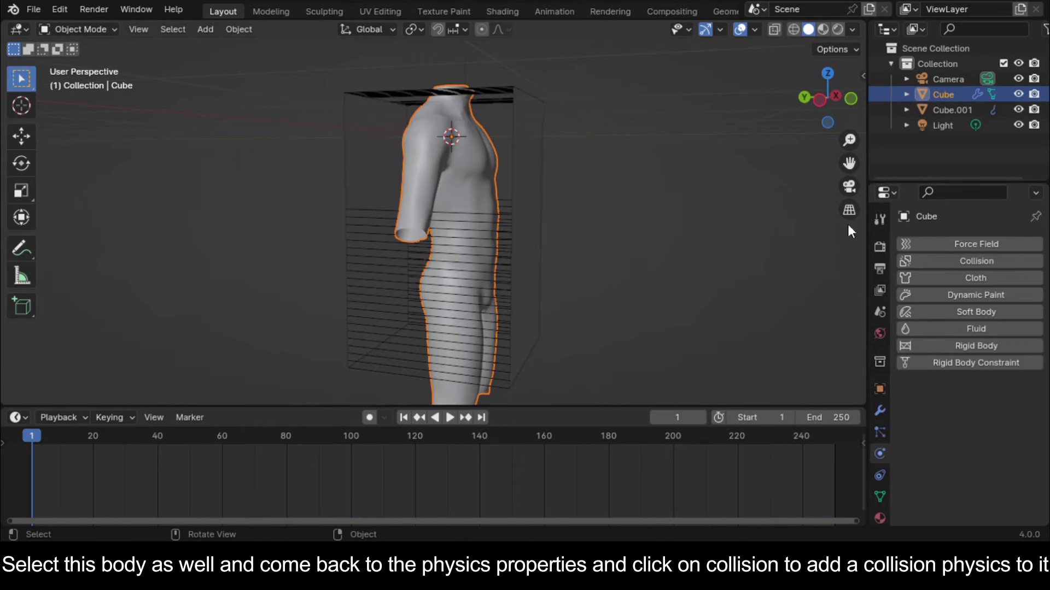
pyautogui.click(972, 261)
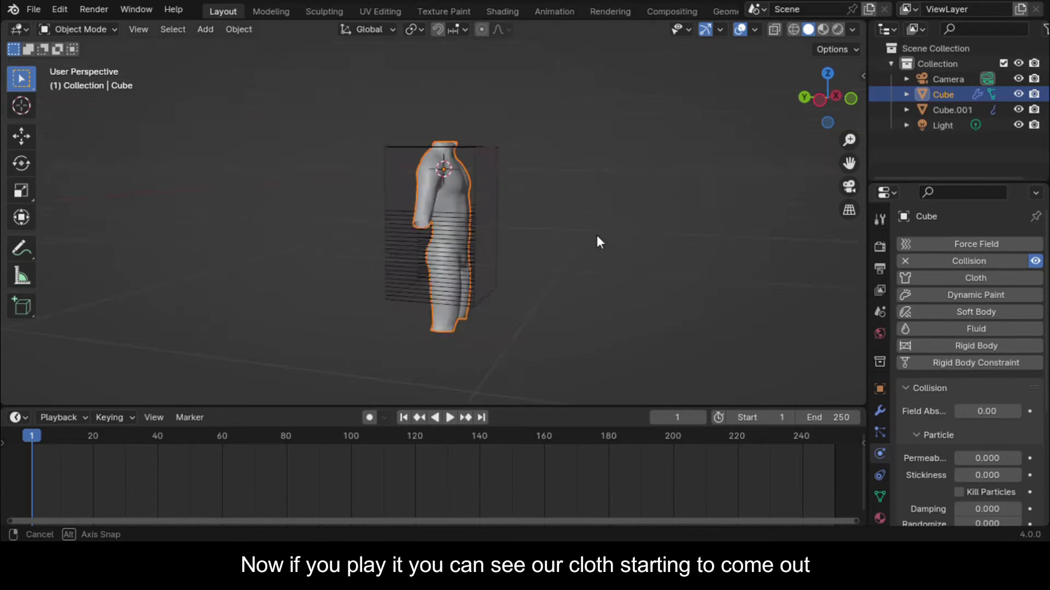
# - Save, play the simulation, and inspect the shirt forming around the torso
pyautogui.hotkey('ctrl', 's')
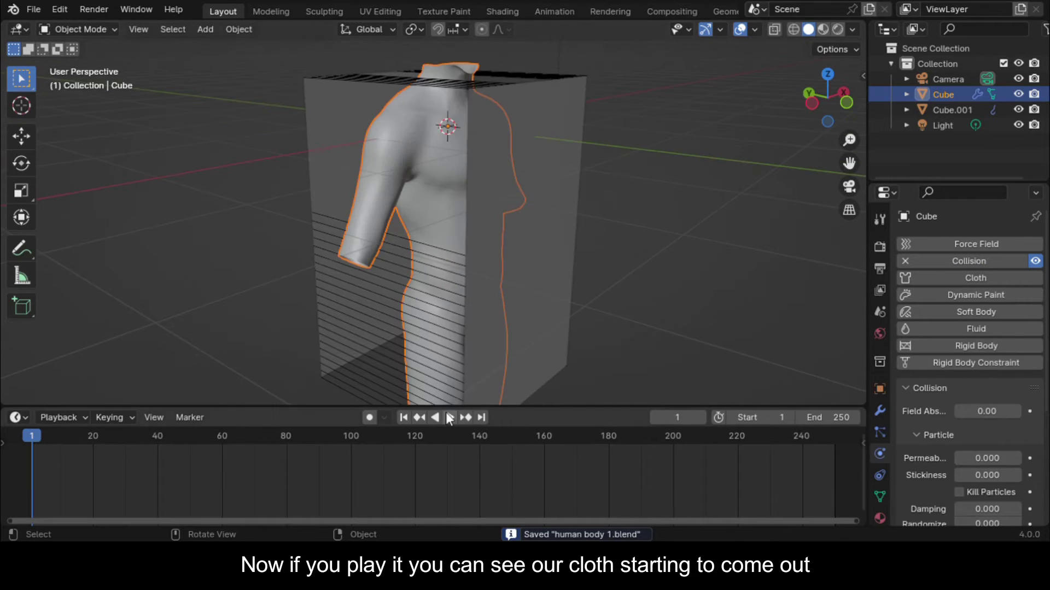
pyautogui.click(446, 415)
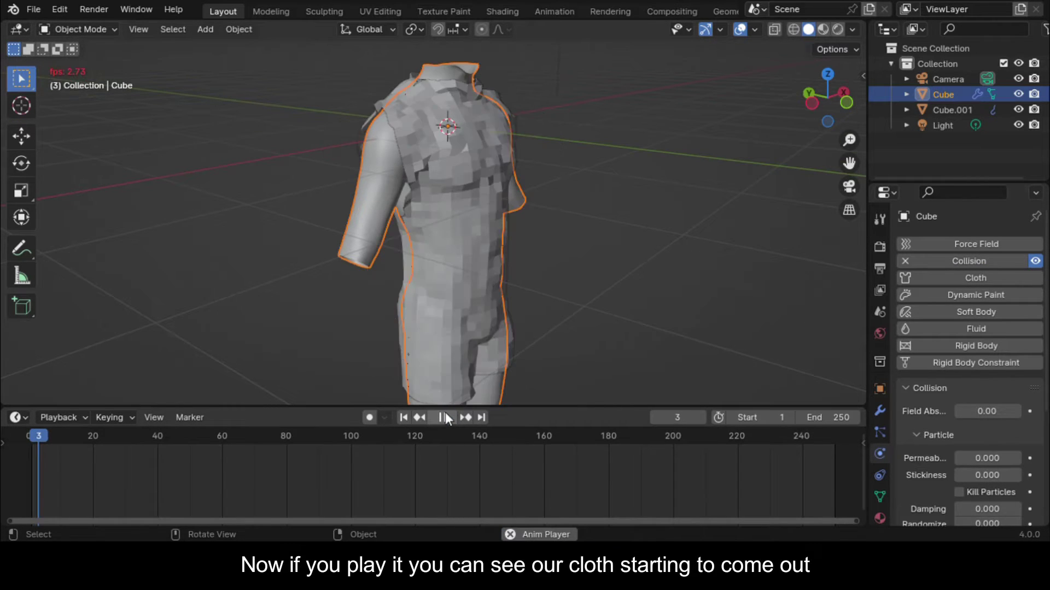
pyautogui.click(444, 415)
pyautogui.moveTo(506, 319); pyautogui.dragTo(517, 384, button='middle')
pyautogui.scroll(4, 460, 268)
pyautogui.moveTo(458, 267); pyautogui.dragTo(427, 107, button='middle')
pyautogui.scroll(-4, 421, 58)
pyautogui.moveTo(421, 58); pyautogui.dragTo(553, 304, button='middle')
pyautogui.click(506, 224)
pyautogui.scroll(-4, 995, 426)
pyautogui.scroll(-20, 995, 421)
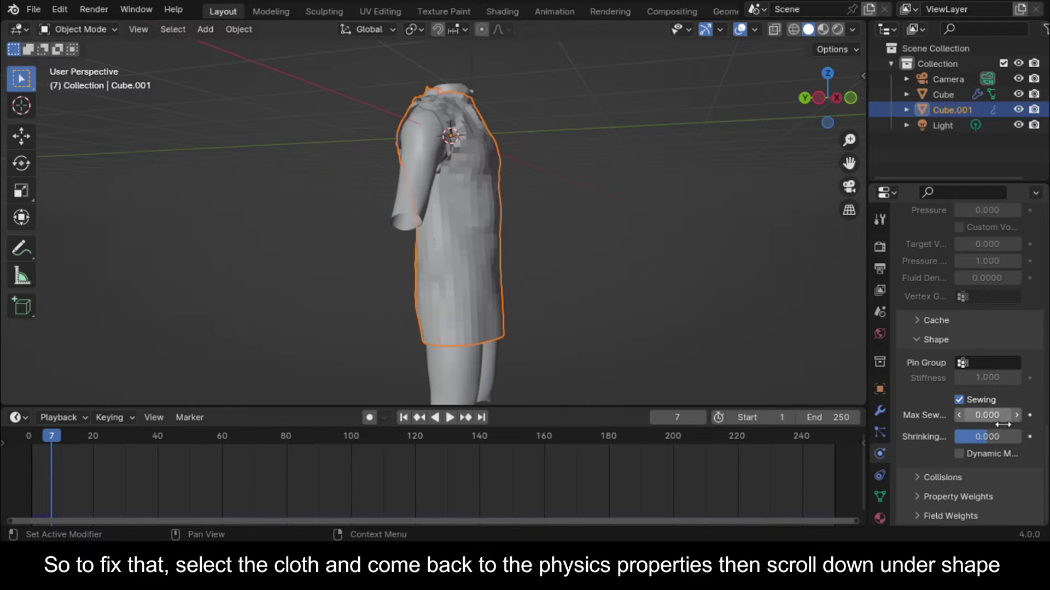
# - Set the cloth Shrinking factor to -0.1 and replay the simulation from the start
pyautogui.doubleClick(989, 436)
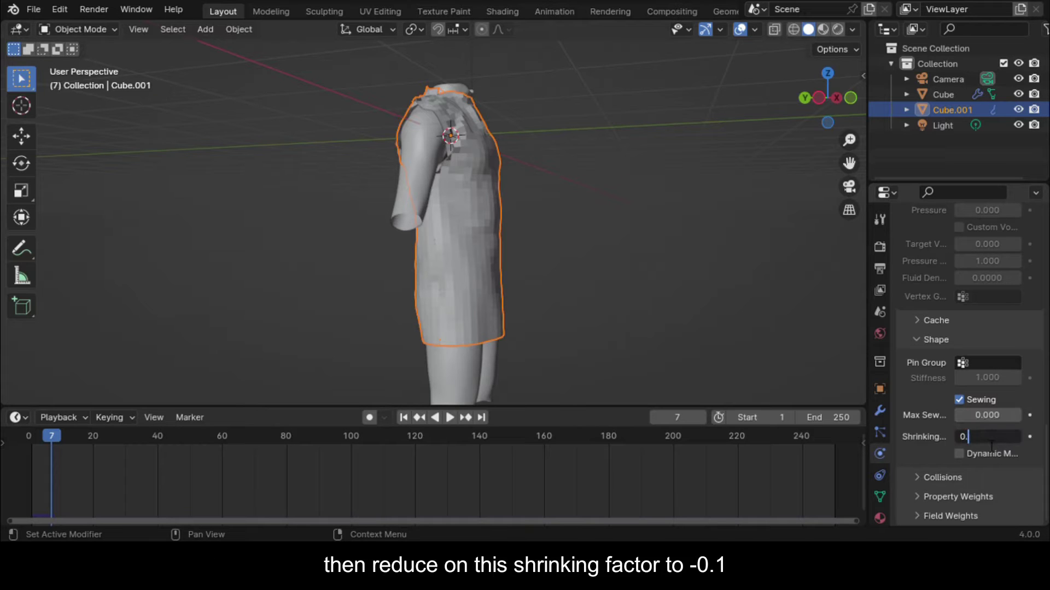
pyautogui.write('-')
pyautogui.press('Return')
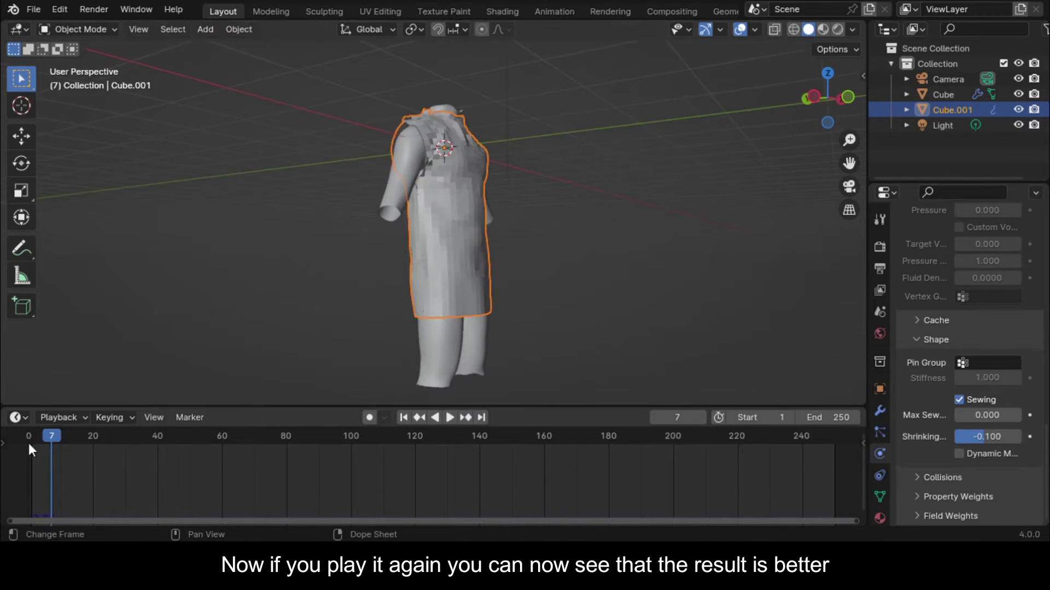
pyautogui.click(29, 446)
pyautogui.click(449, 418)
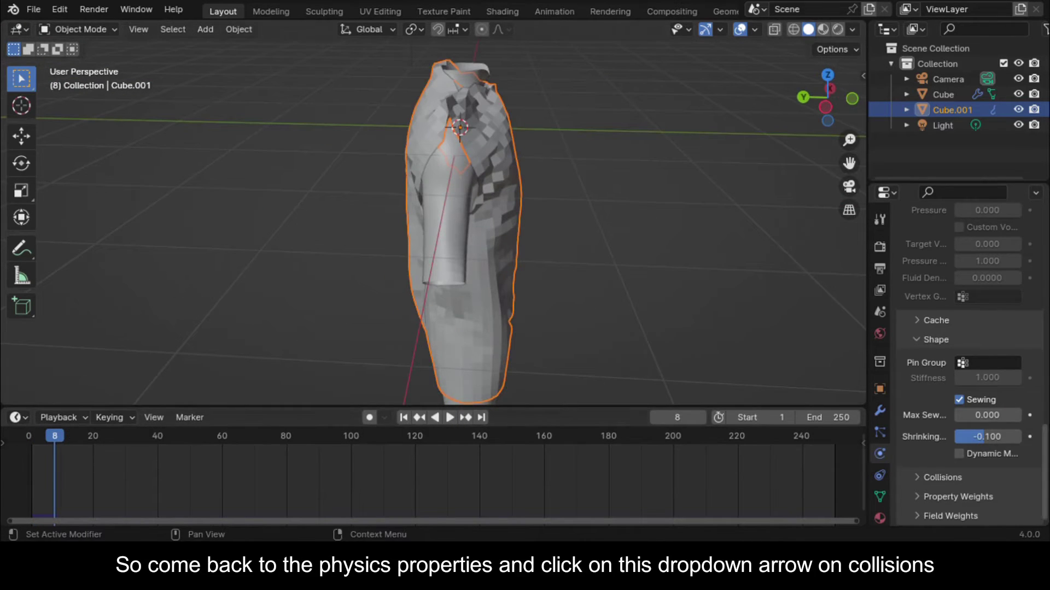
# - Enable Self Collisions for the cloth, replay, and stop at frame 18 to inspect
pyautogui.click(918, 476)
pyautogui.scroll(-8, 976, 476)
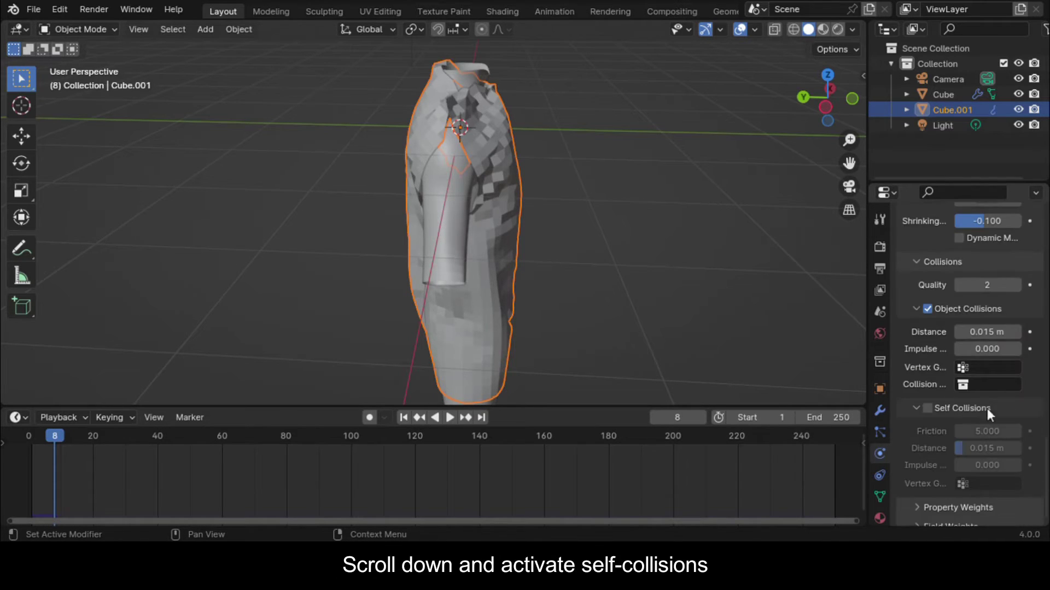
pyautogui.click(925, 410)
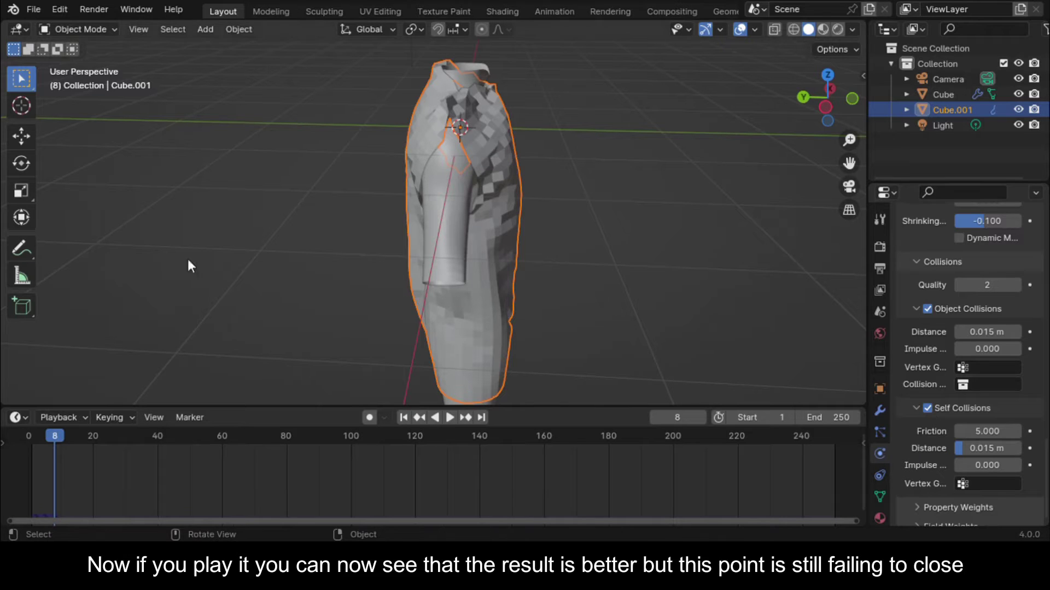
pyautogui.hotkey('shift', 'Left')
pyautogui.press('space')
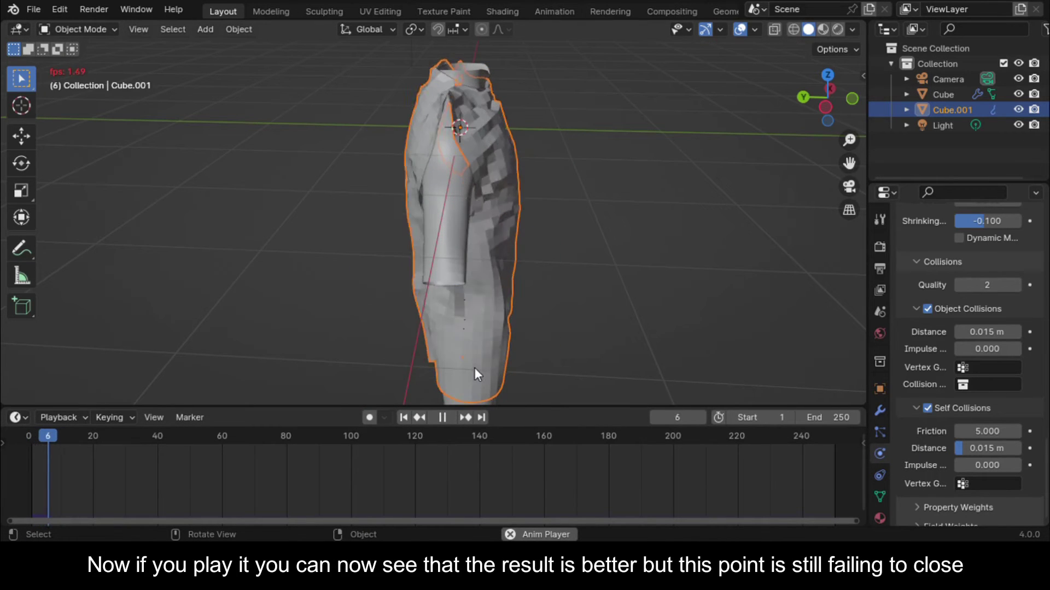
pyautogui.click(442, 417)
pyautogui.moveTo(459, 383); pyautogui.dragTo(474, 361, button='middle')
pyautogui.scroll(8, 452, 286)
pyautogui.moveTo(452, 286); pyautogui.dragTo(510, 207, button='middle')
pyautogui.scroll(-4, 449, 234)
# - In Edit Mode, delete the two selected top edges of Cube.001, then return to Object Mode
pyautogui.press('Tab')
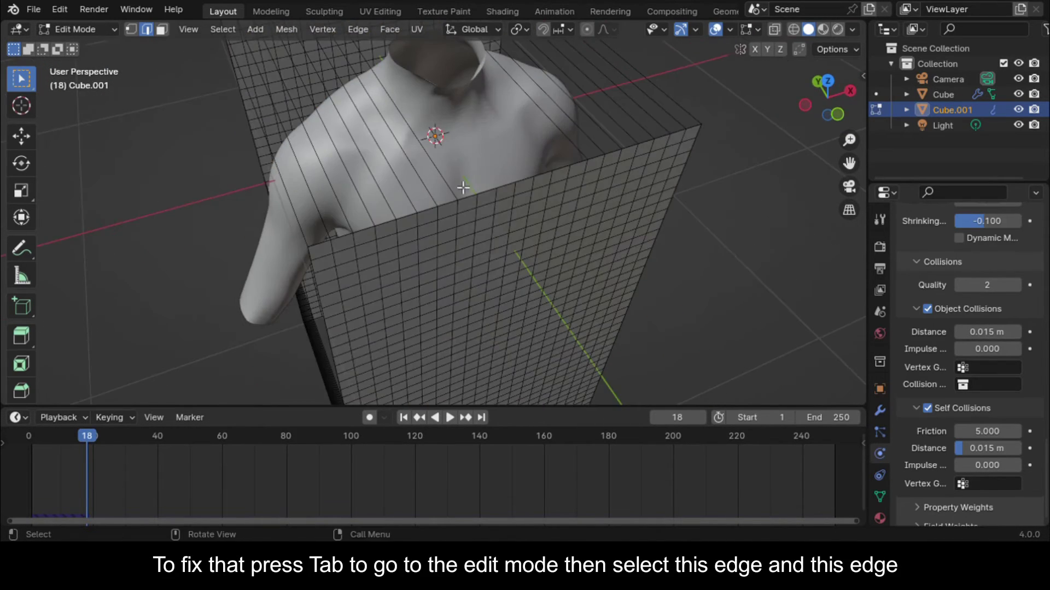
pyautogui.click(35, 435)
pyautogui.moveTo(459, 180); pyautogui.dragTo(421, 226, button='middle')
pyautogui.click(563, 134)
pyautogui.keyDown('shift'); pyautogui.click(420, 223); pyautogui.keyUp('shift')
pyautogui.press('Delete')
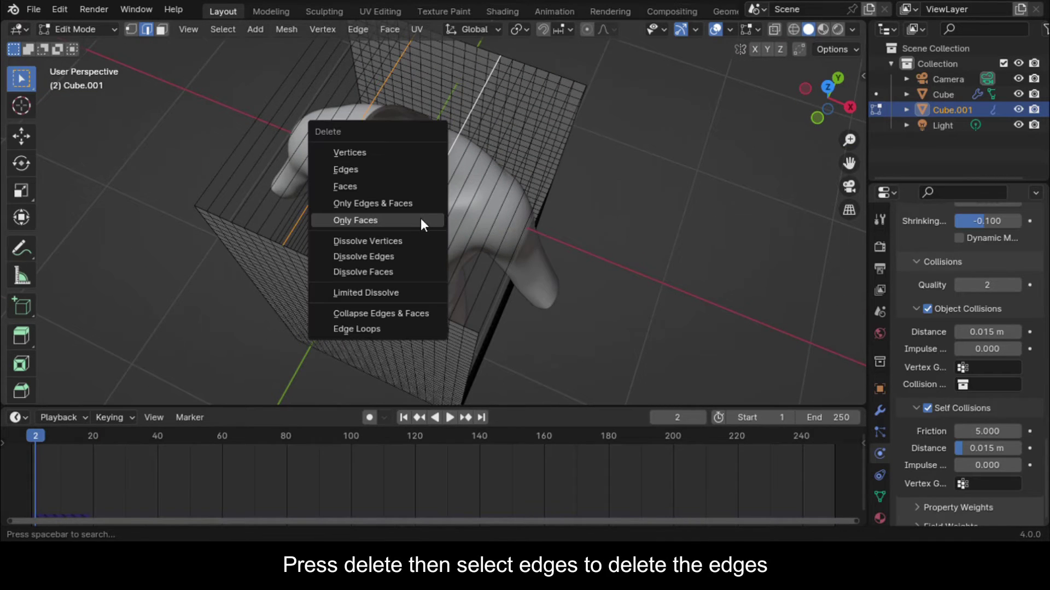
pyautogui.click(405, 169)
pyautogui.moveTo(395, 192); pyautogui.dragTo(418, 167, button='middle')
pyautogui.press('Tab')
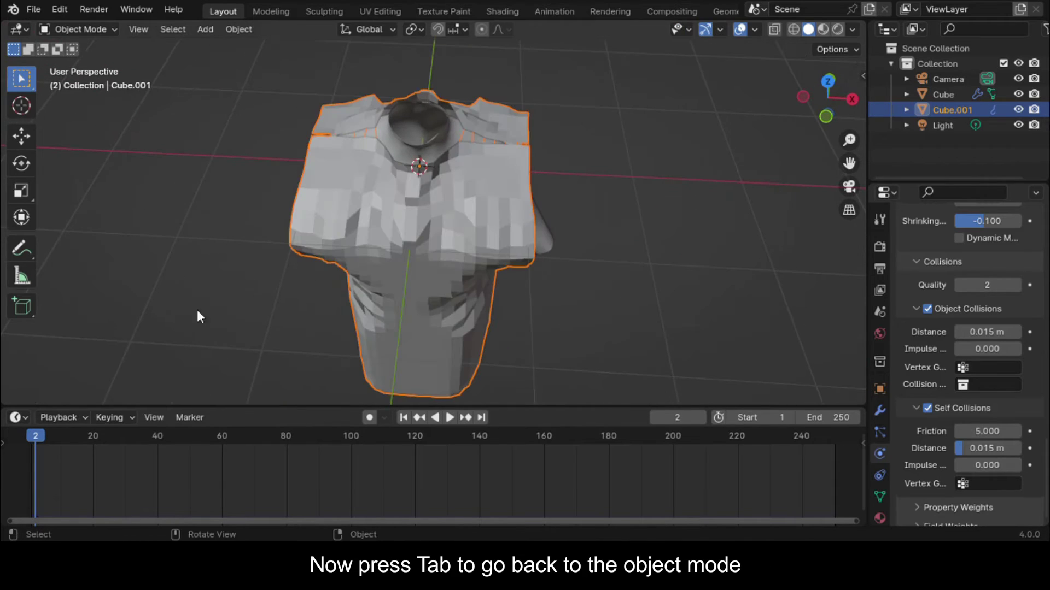
# - Replay the cloth simulation from the start to check the shirt's fit
pyautogui.click(26, 435)
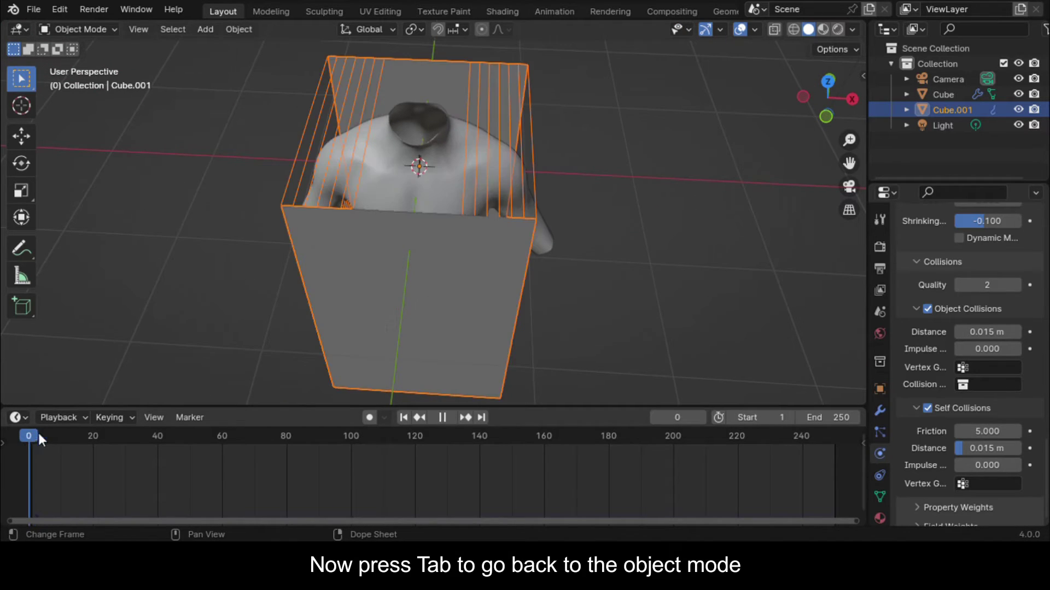
pyautogui.click(454, 419)
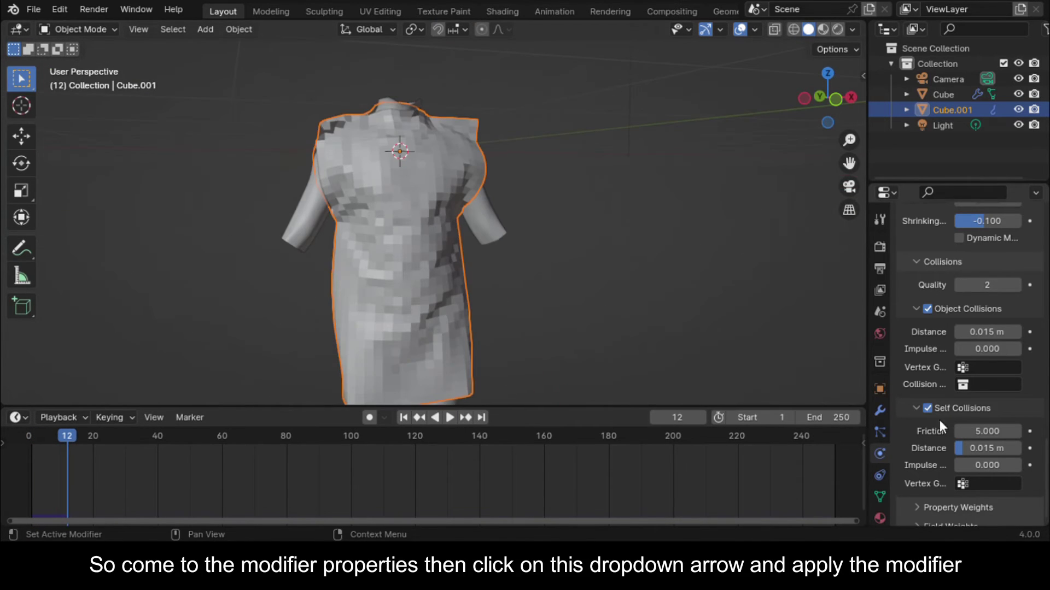
pyautogui.scroll(-1, 941, 426)
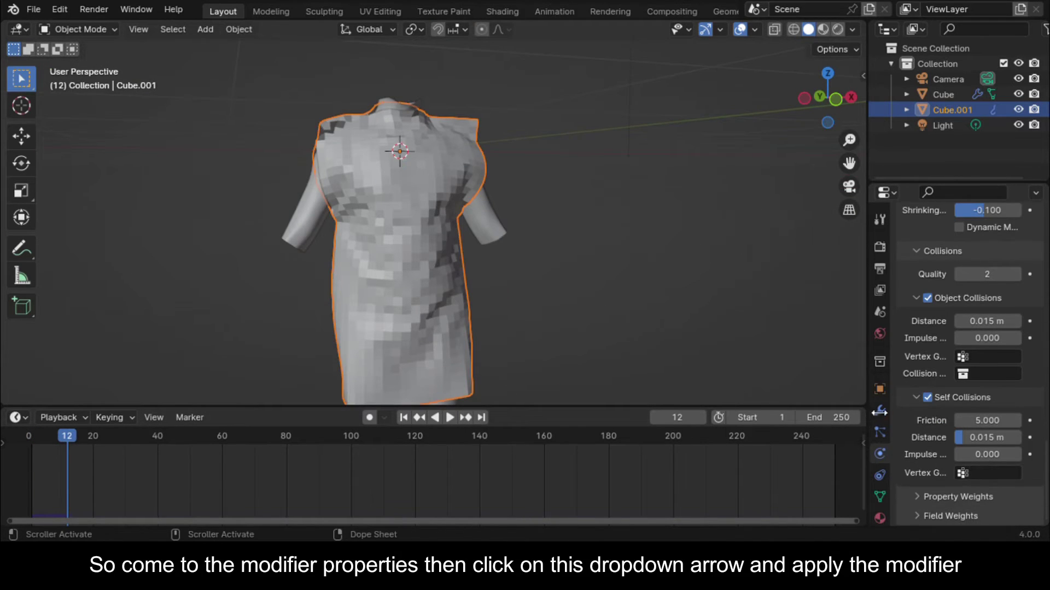
# - Apply the Cloth modifier on Cube.001 to bake the shirt shape
pyautogui.click(880, 411)
pyautogui.moveTo(436, 238); pyautogui.dragTo(361, 205, button='middle')
pyautogui.click(998, 269)
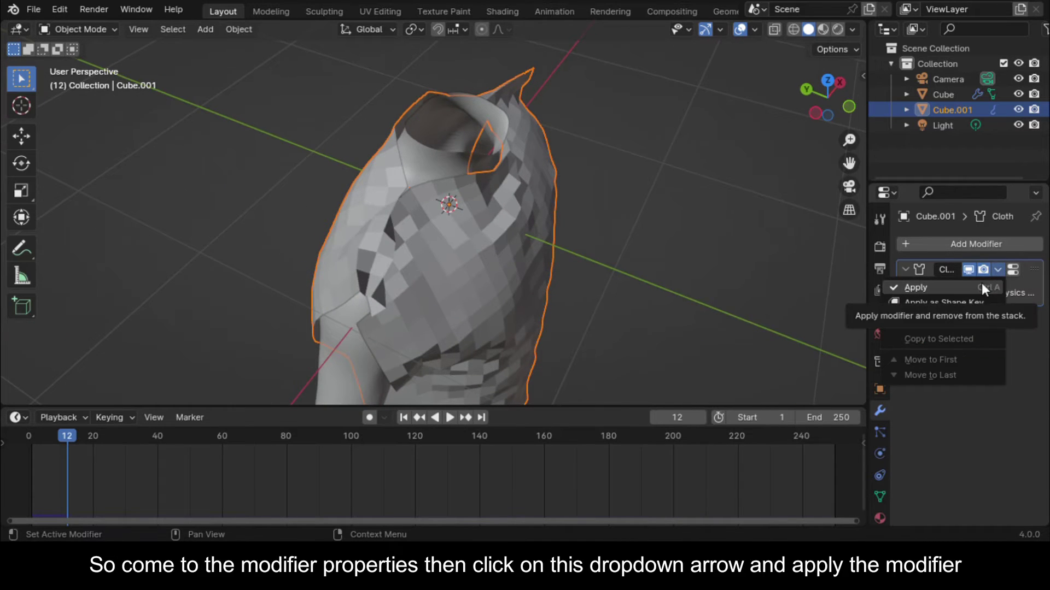
pyautogui.click(982, 283)
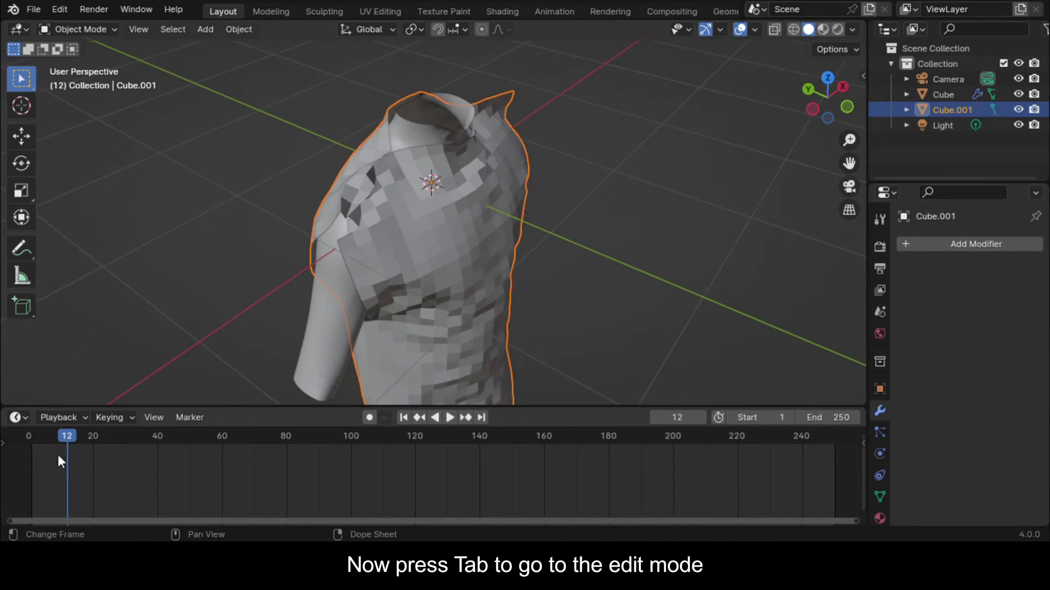
# - Save the file and enter Edit Mode on the shirt mesh
pyautogui.hotkey('ctrl', 's')
pyautogui.press('Tab')
pyautogui.moveTo(244, 371); pyautogui.dragTo(293, 300, button='middle')
pyautogui.scroll(4, 293, 301)
# - Cut a jagged knife tear line down the lower front of the shirt
pyautogui.press('KP_1')
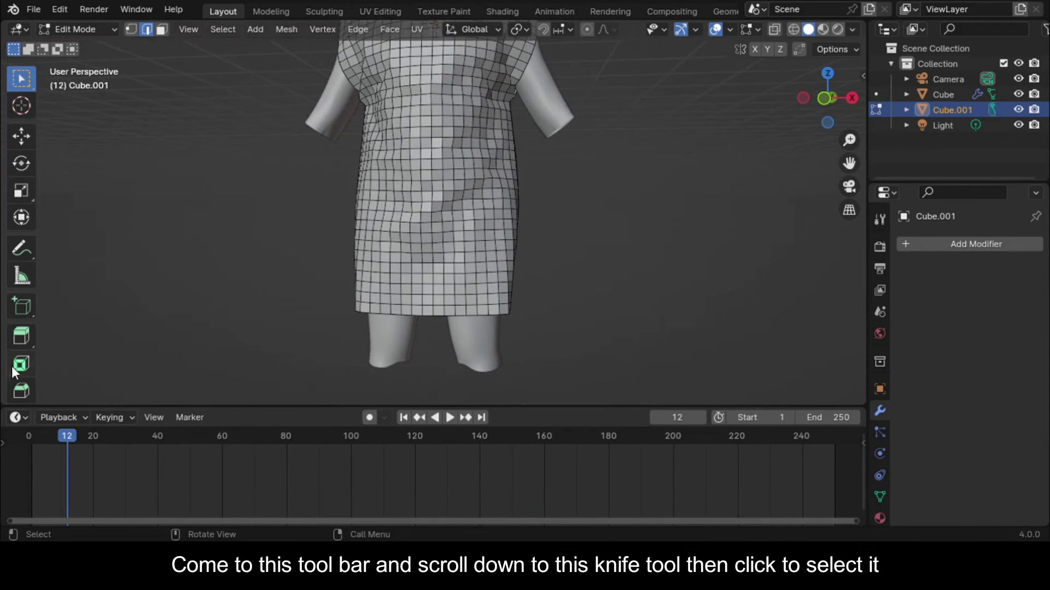
pyautogui.scroll(-3, 12, 365)
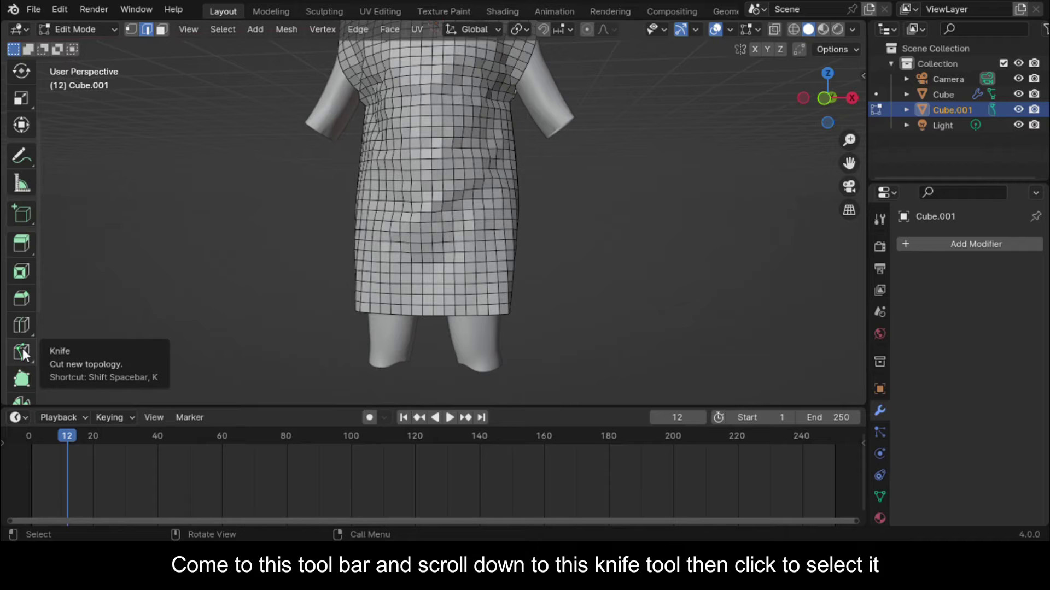
pyautogui.click(22, 353)
pyautogui.scroll(2, 490, 264)
pyautogui.moveTo(491, 264); pyautogui.dragTo(520, 315, button='middle')
pyautogui.click(386, 236)
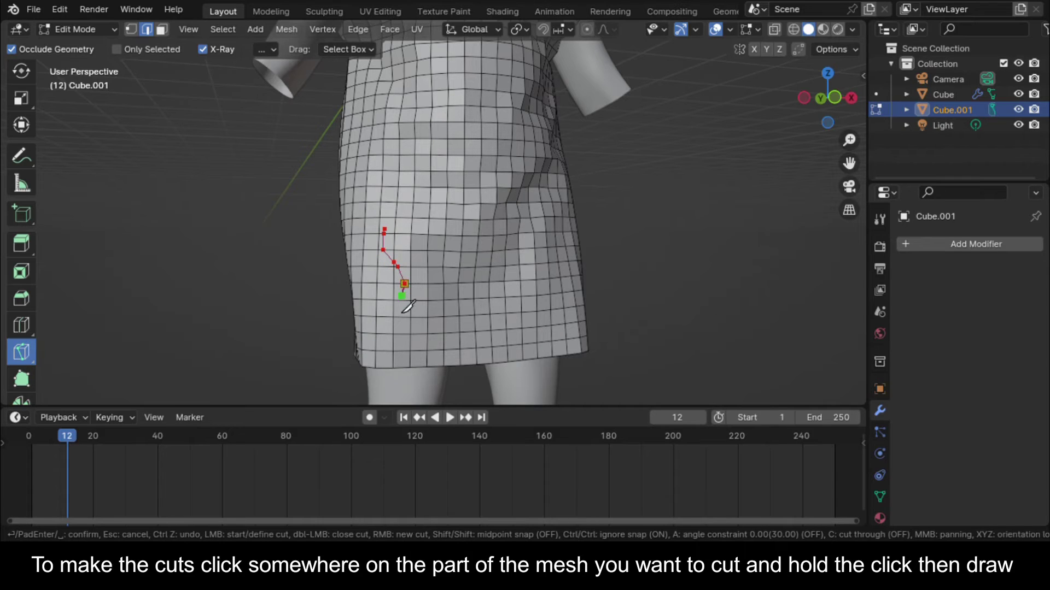
pyautogui.moveTo(403, 310); pyautogui.dragTo(405, 319)
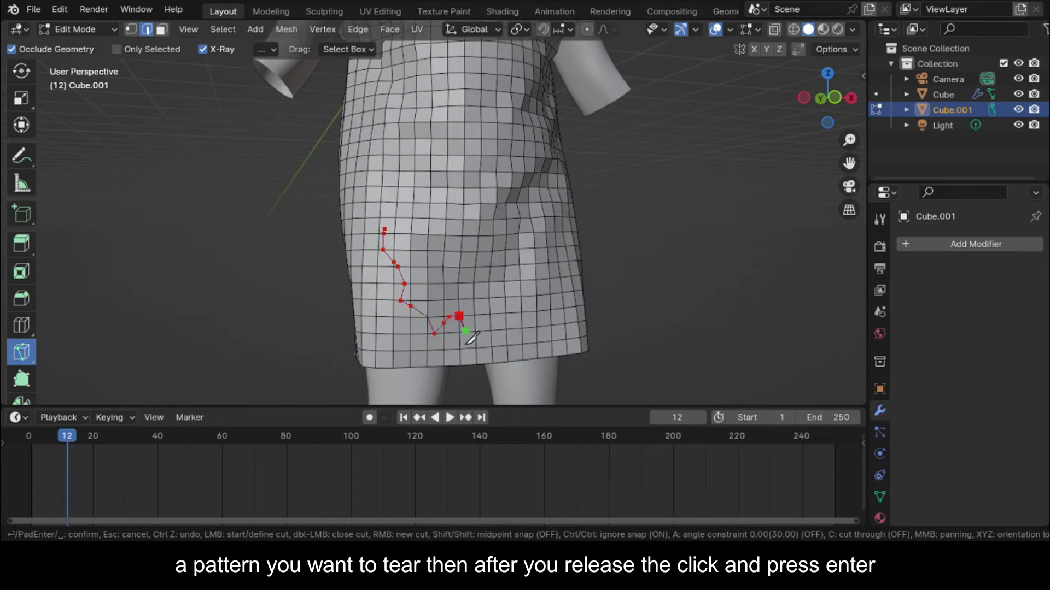
pyautogui.press('Return')
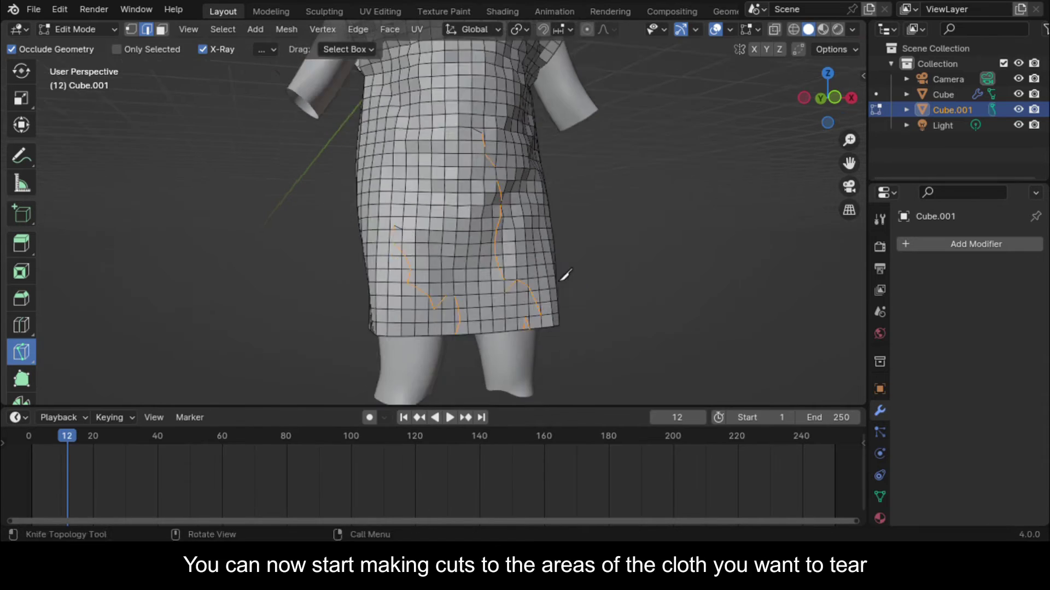
# - Add more knife tear lines across the shirt's side, back and chest areas
pyautogui.moveTo(560, 281); pyautogui.dragTo(356, 204, button='middle')
pyautogui.click(387, 110)
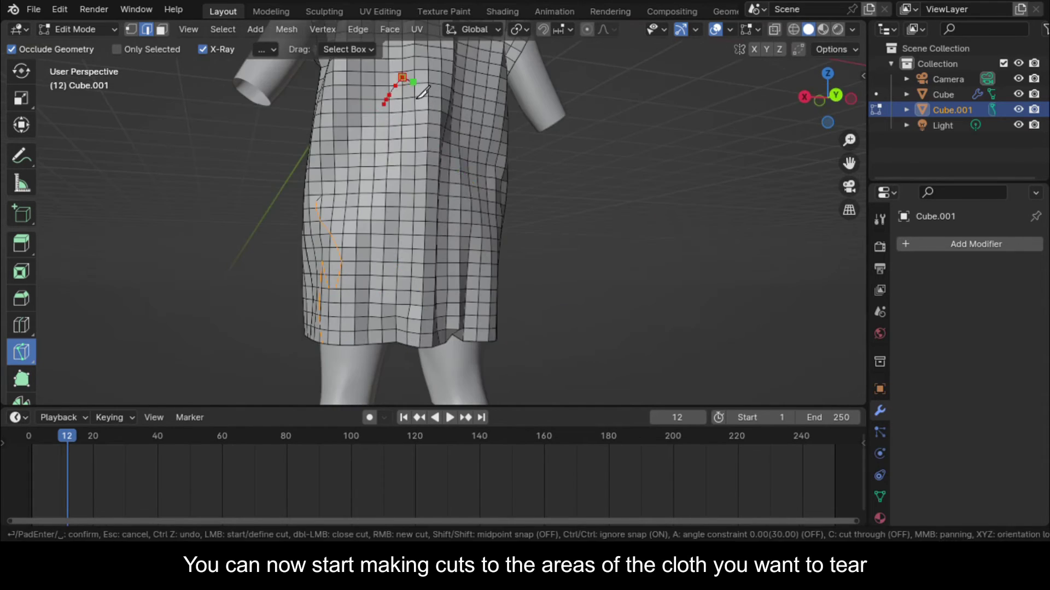
pyautogui.click(475, 345)
pyautogui.press('Return')
pyautogui.click(487, 139)
pyautogui.click(508, 170)
pyautogui.click(516, 203)
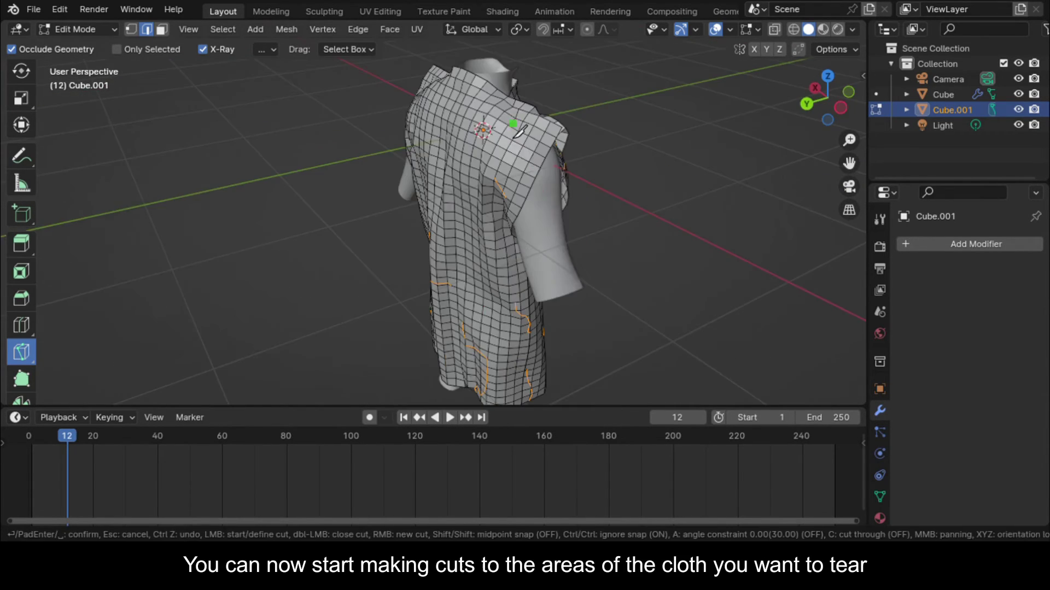
pyautogui.moveTo(492, 219); pyautogui.dragTo(459, 218, button='middle')
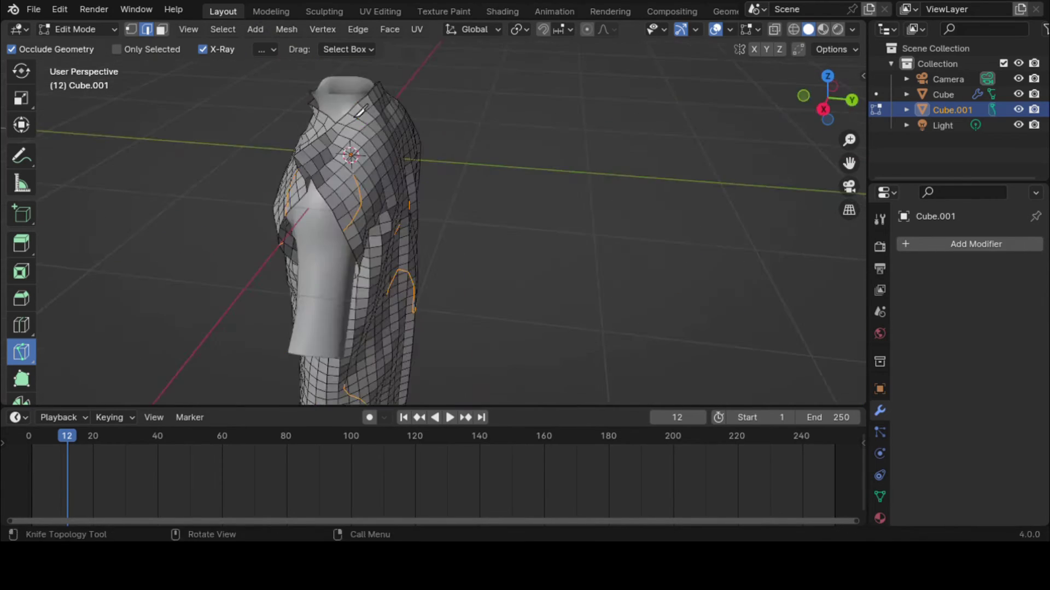
pyautogui.moveTo(410, 296); pyautogui.dragTo(547, 171, button='middle')
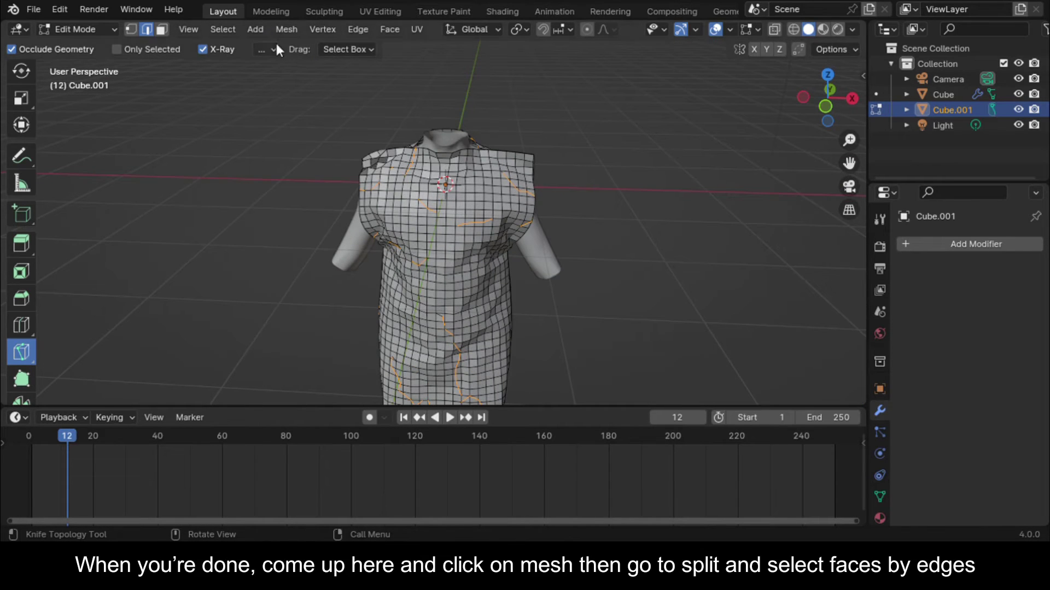
# - Split the shirt's faces along the knife-cut edges and return to Object Mode
pyautogui.click(288, 30)
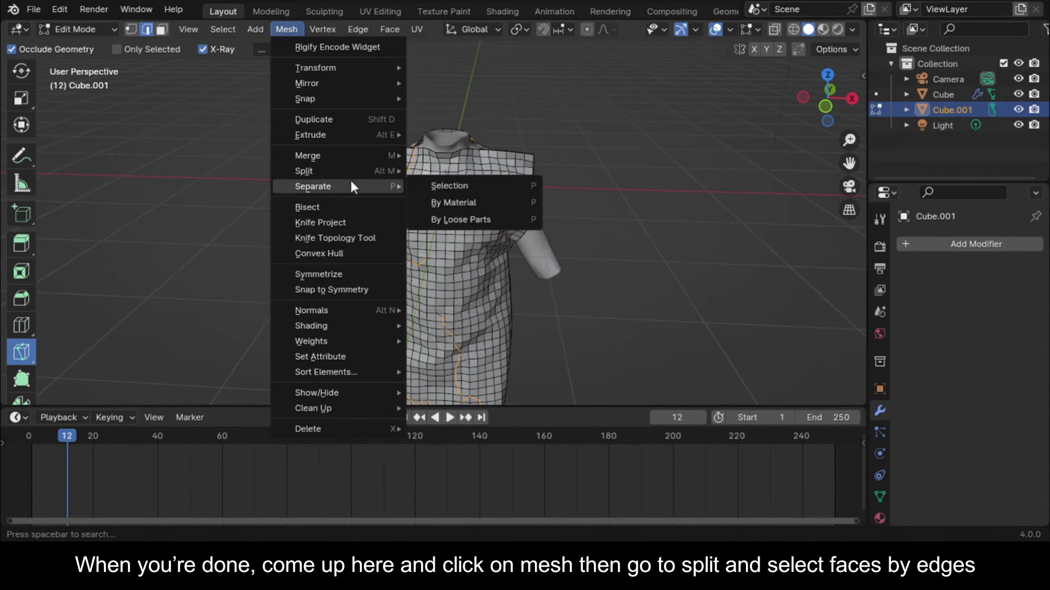
pyautogui.moveTo(386, 170)
pyautogui.click(461, 192)
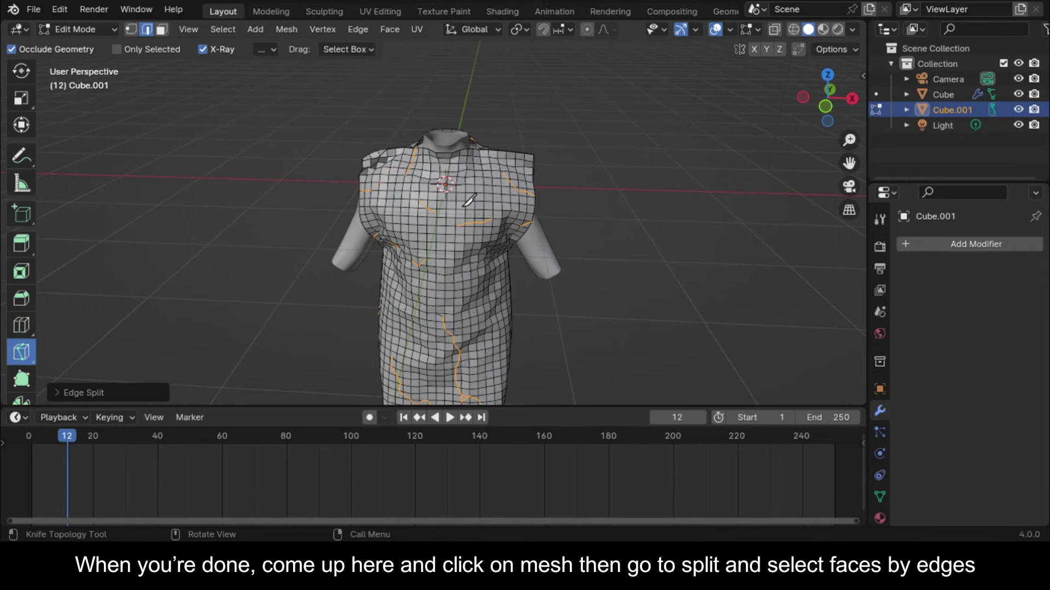
pyautogui.press('Tab')
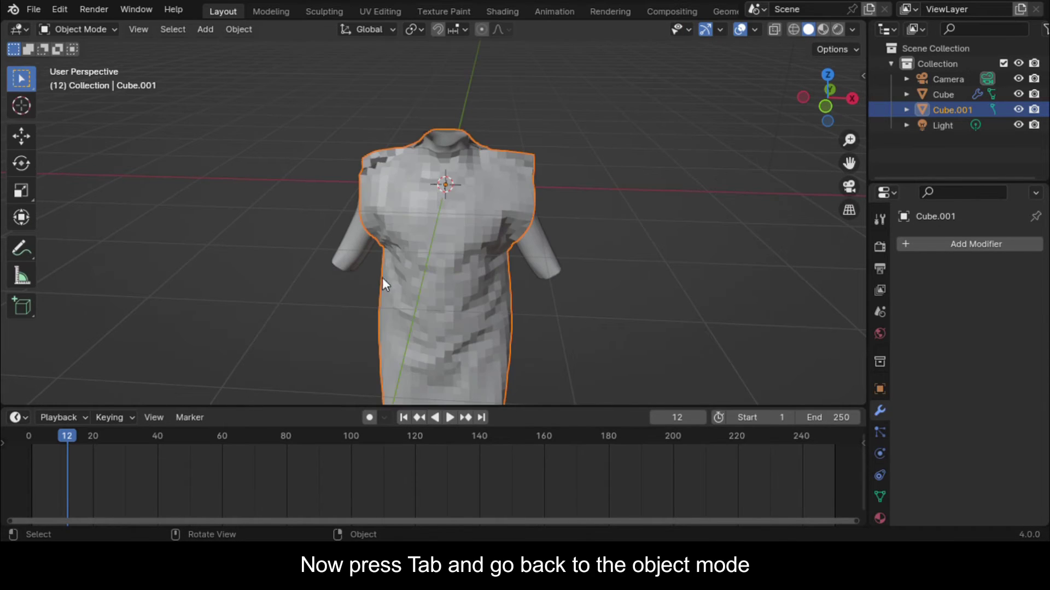
pyautogui.scroll(-3, 385, 278)
pyautogui.moveTo(388, 276); pyautogui.dragTo(468, 245, button='middle')
pyautogui.scroll(3, 468, 245)
pyautogui.scroll(1, 468, 245)
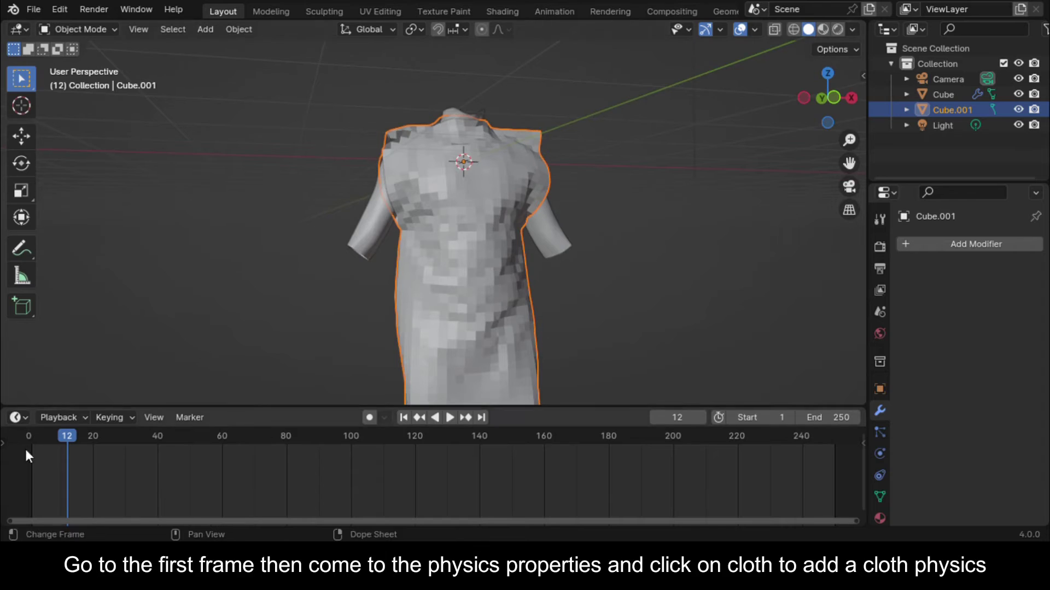
# - Add Cloth physics at frame 0 and play the simulation to watch the shirt tear
pyautogui.click(30, 454)
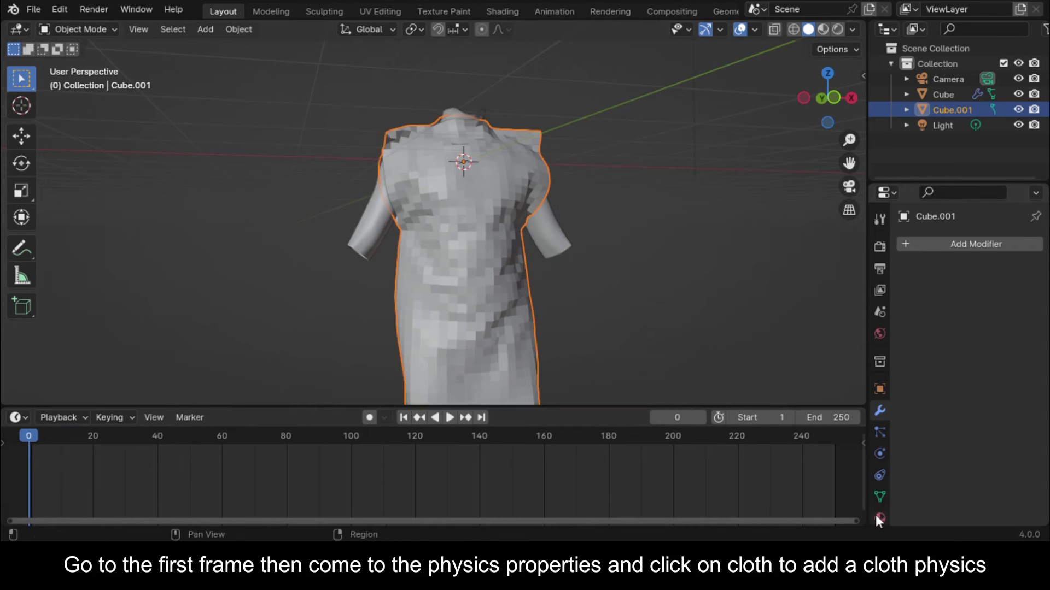
pyautogui.click(880, 455)
pyautogui.click(979, 278)
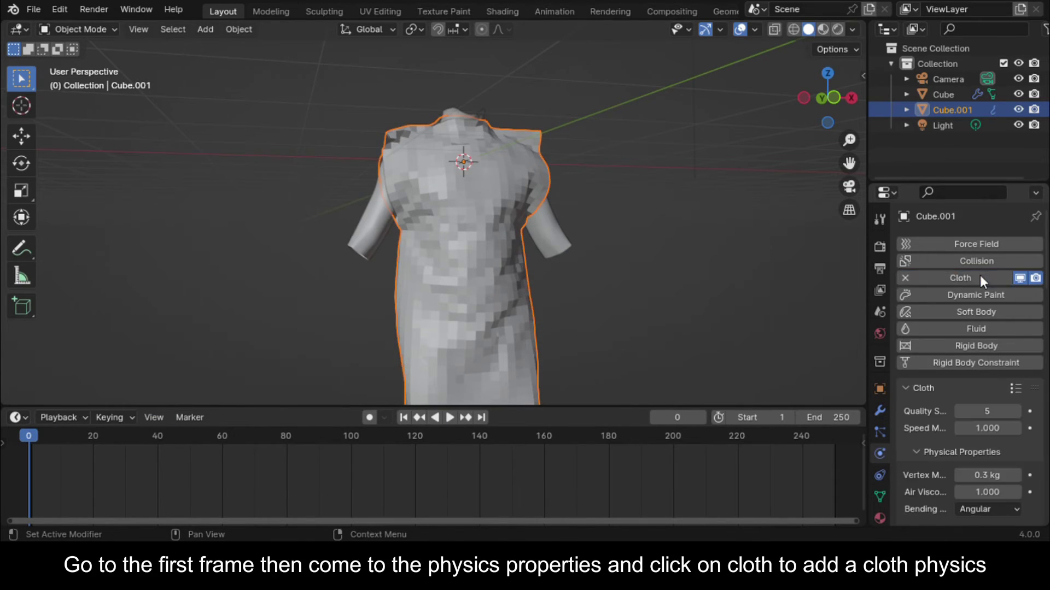
pyautogui.scroll(-8, 1011, 399)
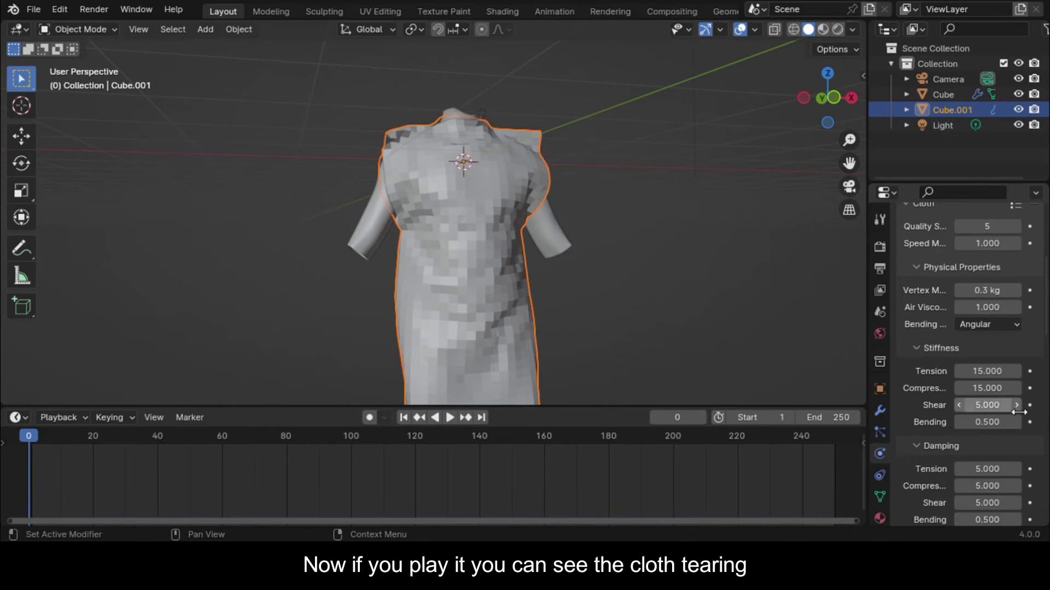
pyautogui.click(450, 417)
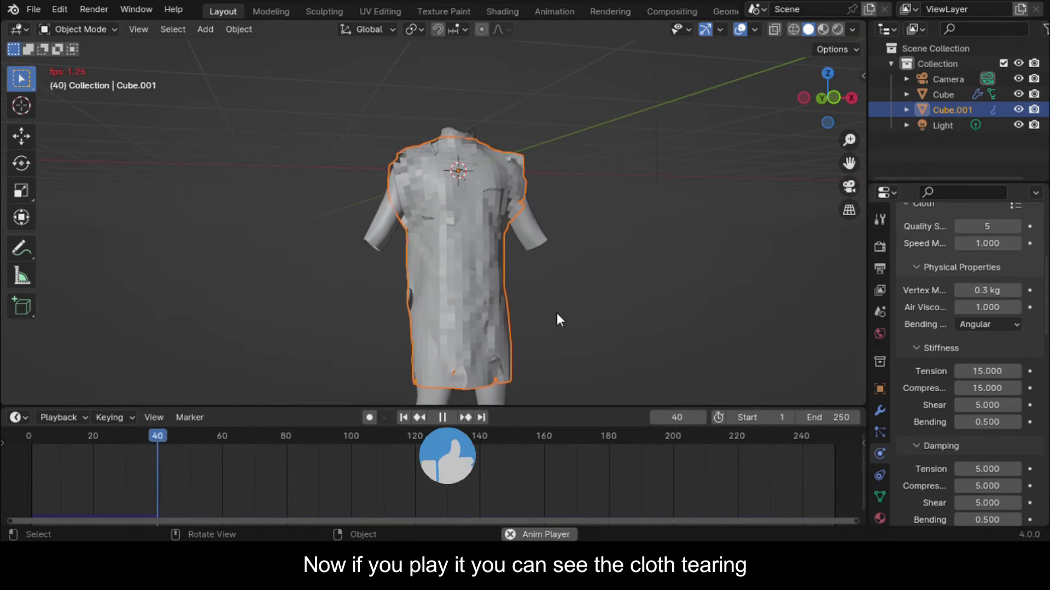
pyautogui.moveTo(546, 359); pyautogui.dragTo(510, 290, button='middle')
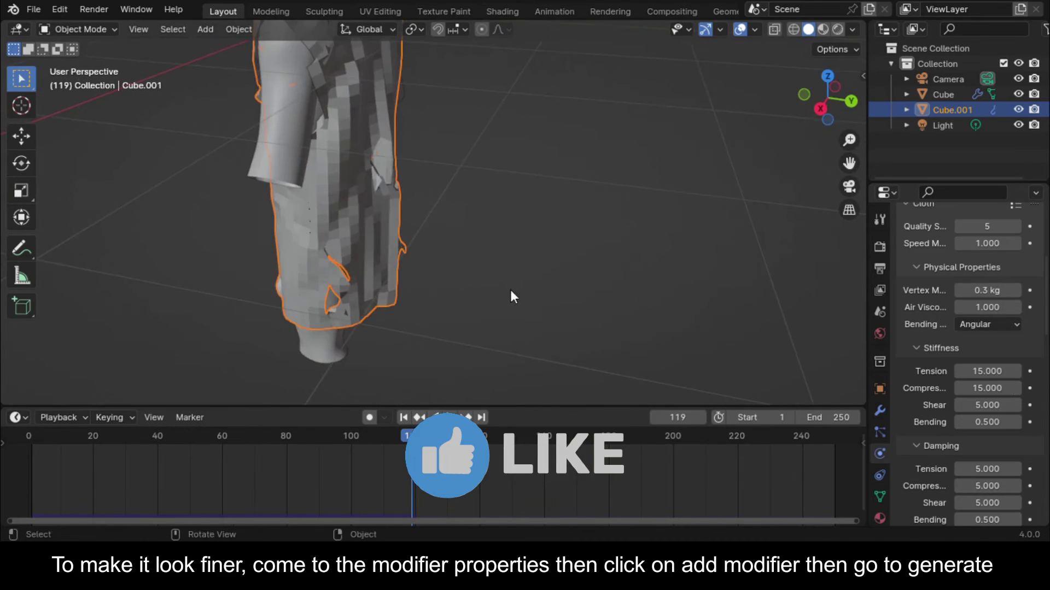
# - Add a Subdivision Surface modifier to the shirt with render level 1
pyautogui.click(879, 411)
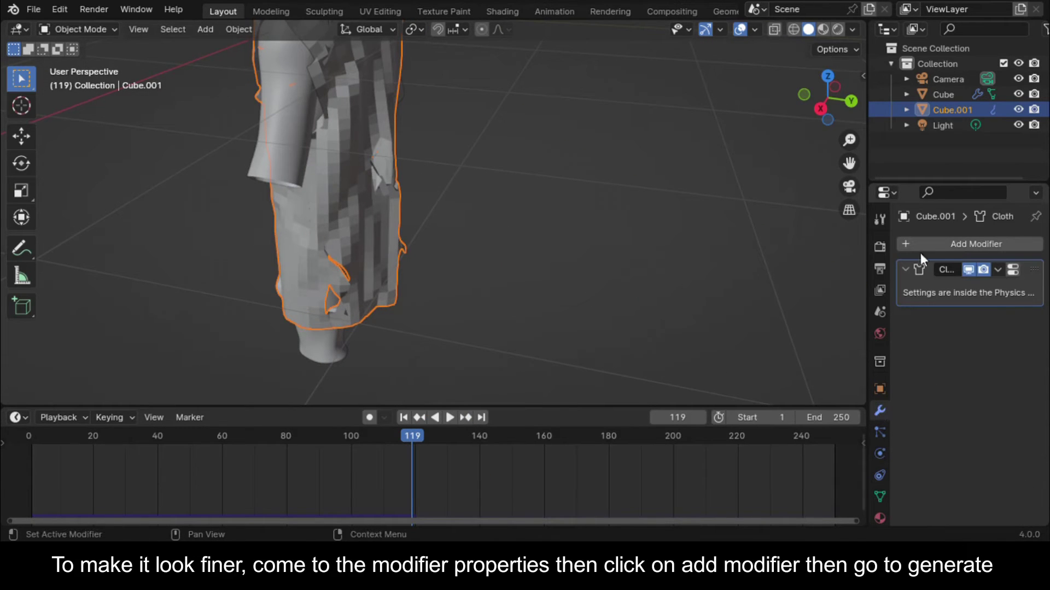
pyautogui.click(904, 243)
pyautogui.moveTo(866, 295)
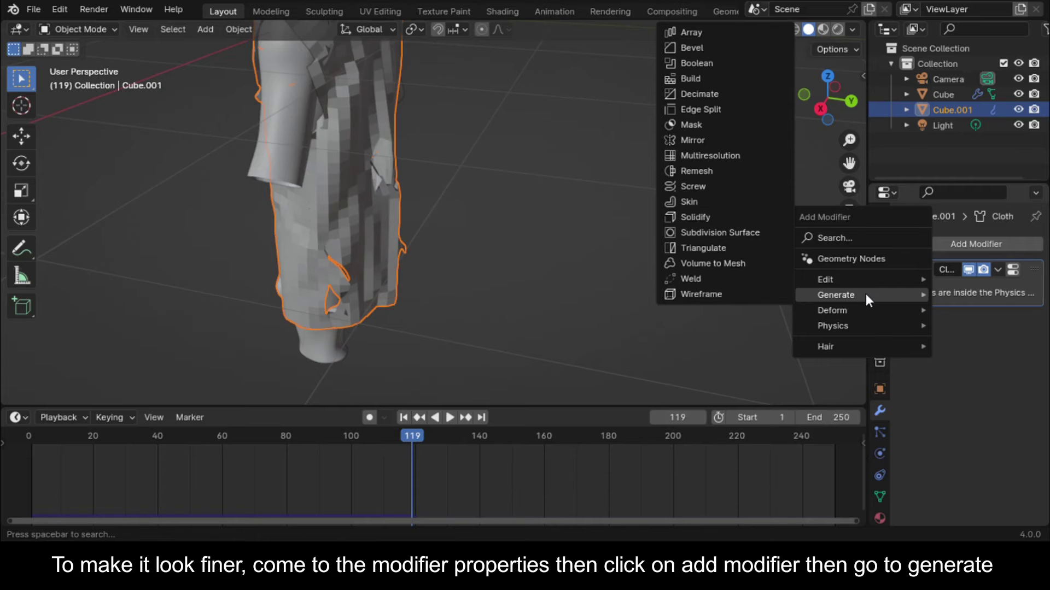
pyautogui.click(773, 230)
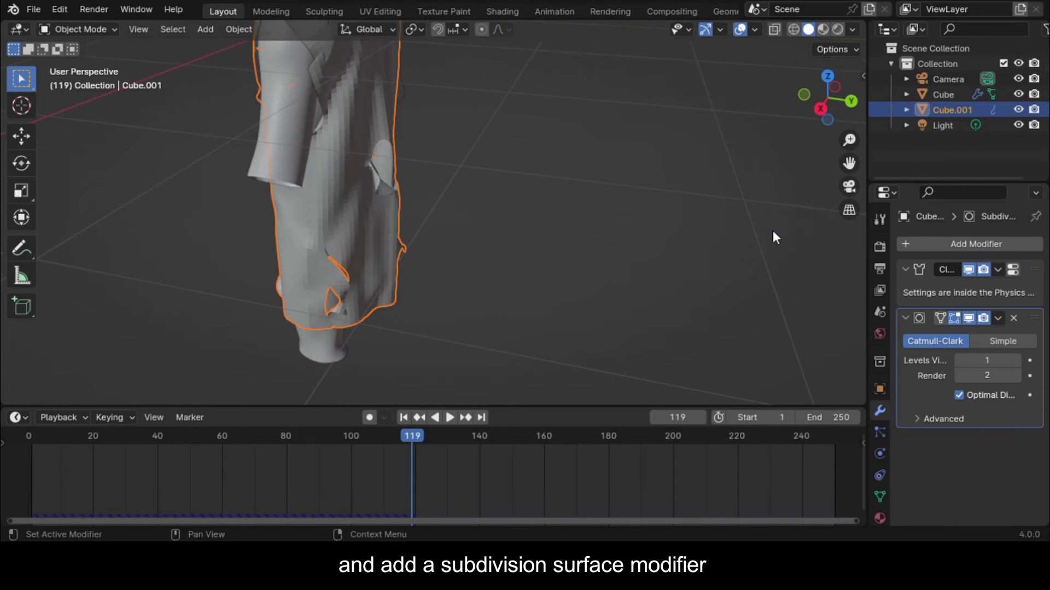
pyautogui.moveTo(705, 292); pyautogui.dragTo(761, 237, button='middle')
pyautogui.scroll(3, 563, 225)
pyautogui.click(960, 375)
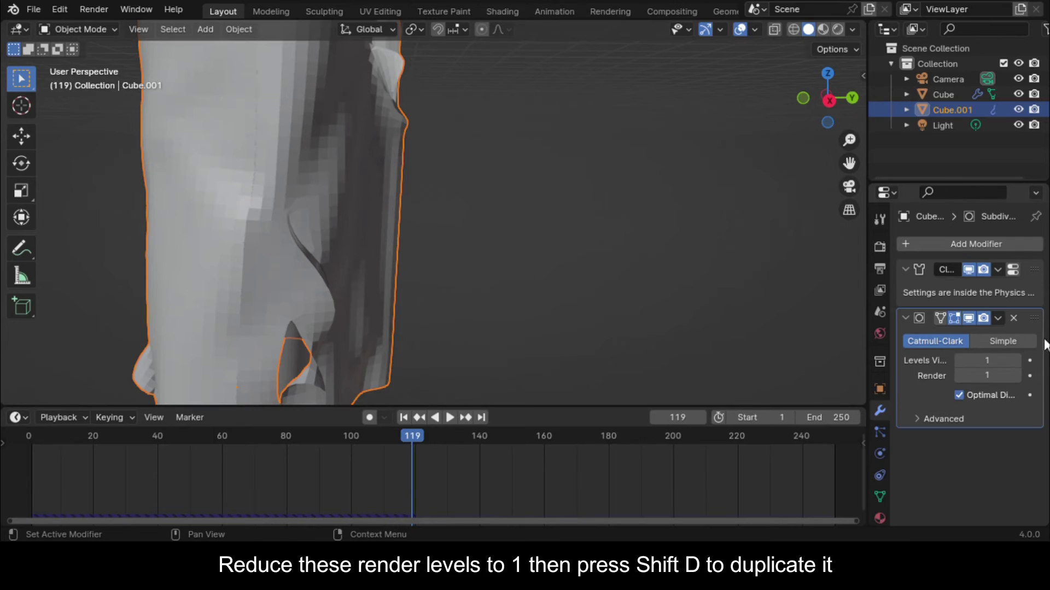
# - Duplicate the Subdivision Surface modifier above the Cloth modifier, then rewind to frame 0
pyautogui.hotkey('shift', 'd')
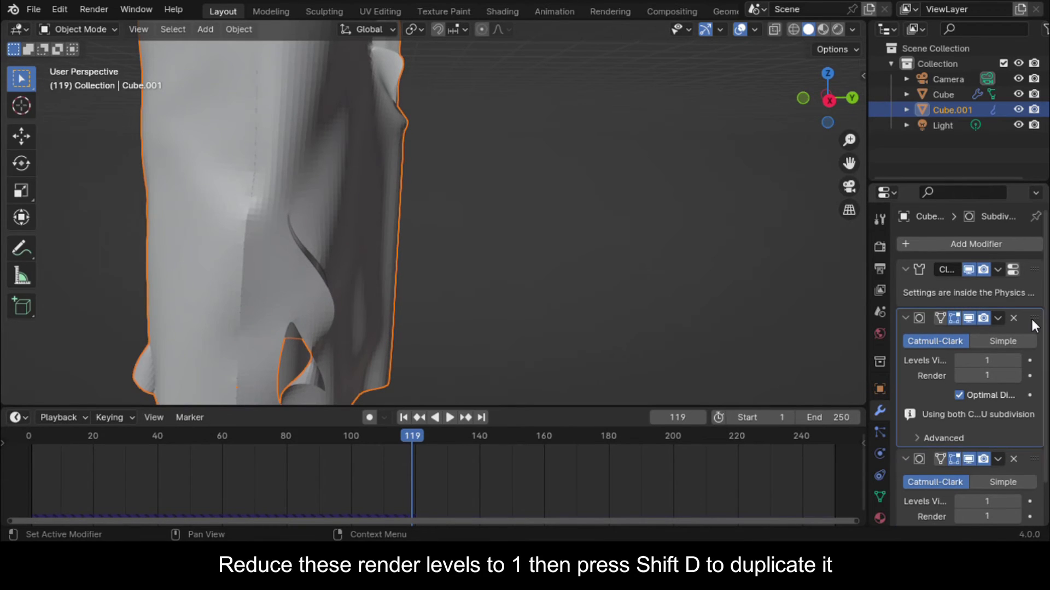
pyautogui.moveTo(1026, 316); pyautogui.dragTo(1021, 251)
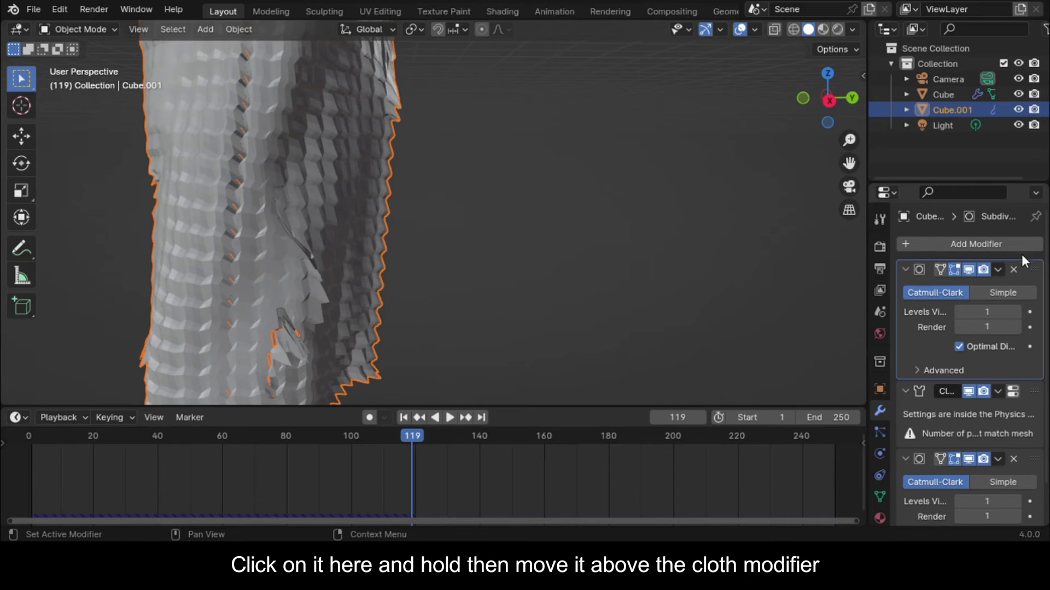
pyautogui.click(26, 439)
pyautogui.scroll(-1, 304, 287)
pyautogui.scroll(-2, 304, 286)
pyautogui.moveTo(304, 286); pyautogui.dragTo(437, 289, button='middle')
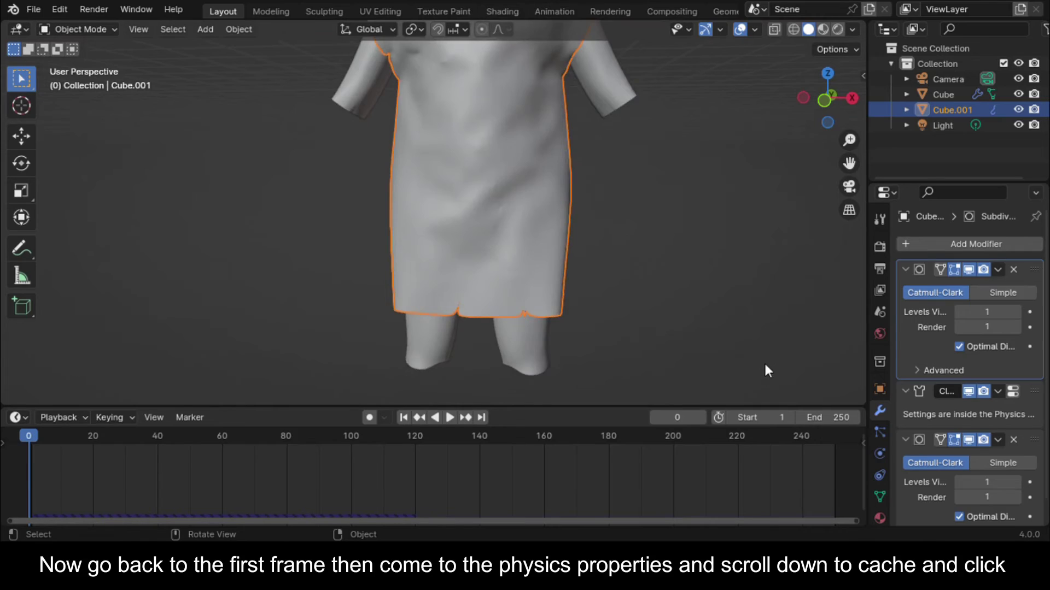
# - Bake the shirt's cloth simulation for all 250 frames from the Cache panel
pyautogui.scroll(-1, 763, 362)
pyautogui.click(880, 454)
pyautogui.scroll(-5, 930, 394)
pyautogui.scroll(-1, 849, 153)
pyautogui.keyDown('shift'); pyautogui.moveTo(849, 147); pyautogui.dragTo(864, 186, button='middle'); pyautogui.keyUp('shift')
pyautogui.scroll(-10, 1005, 382)
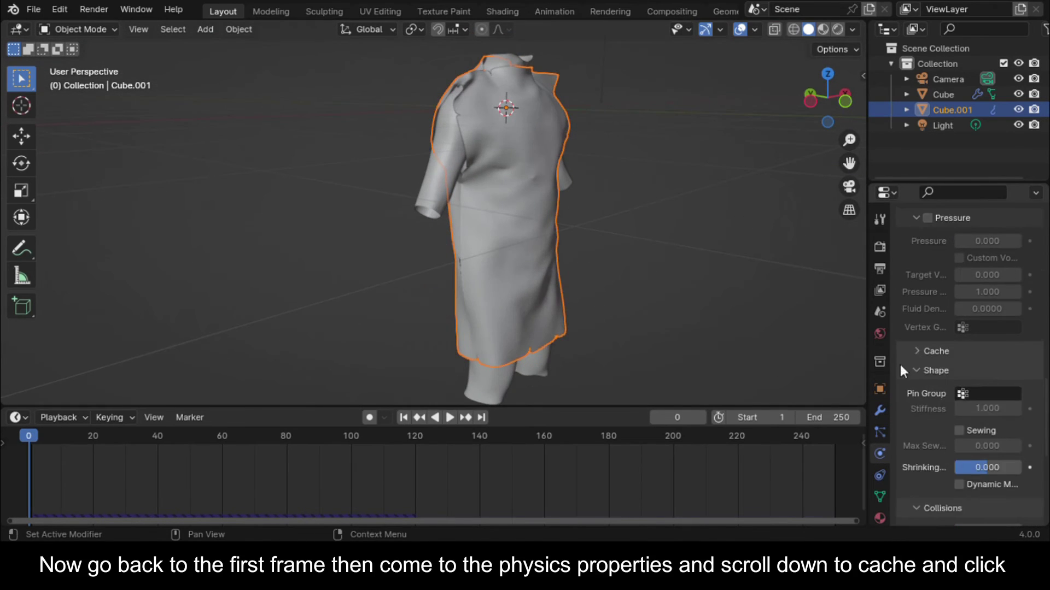
pyautogui.click(908, 349)
pyautogui.click(974, 514)
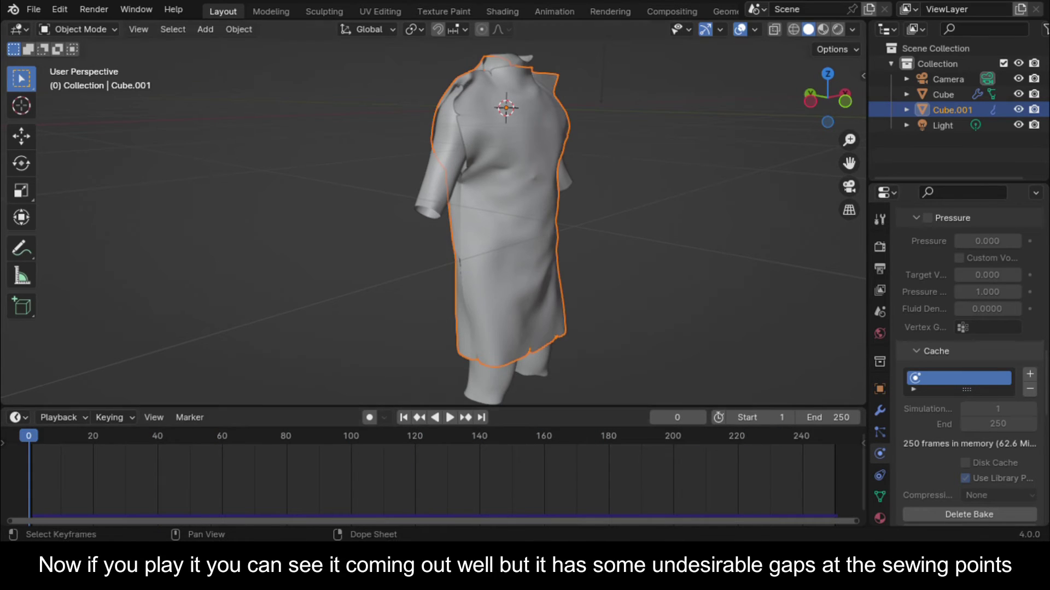
# - Play the bake, pause at frame 39, and inspect the seams around the neck
pyautogui.click(452, 418)
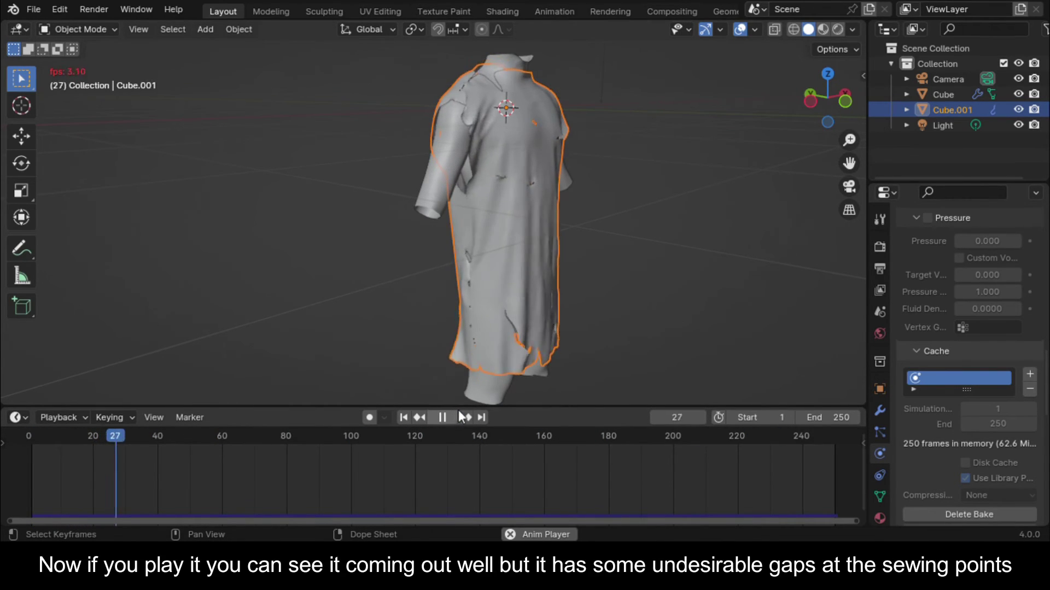
pyautogui.click(444, 415)
pyautogui.scroll(6, 608, 284)
pyautogui.moveTo(608, 285); pyautogui.dragTo(662, 340, button='middle')
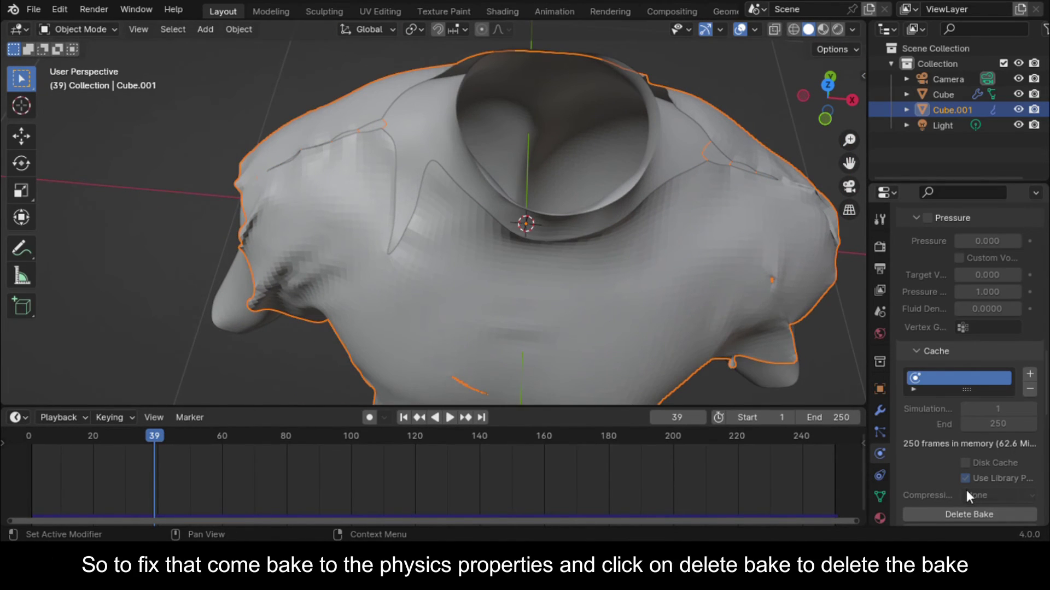
# - Delete the existing cloth bake and switch the first Subdivision Surface modifier to Simple
pyautogui.scroll(2, 965, 427)
pyautogui.scroll(-5, 962, 404)
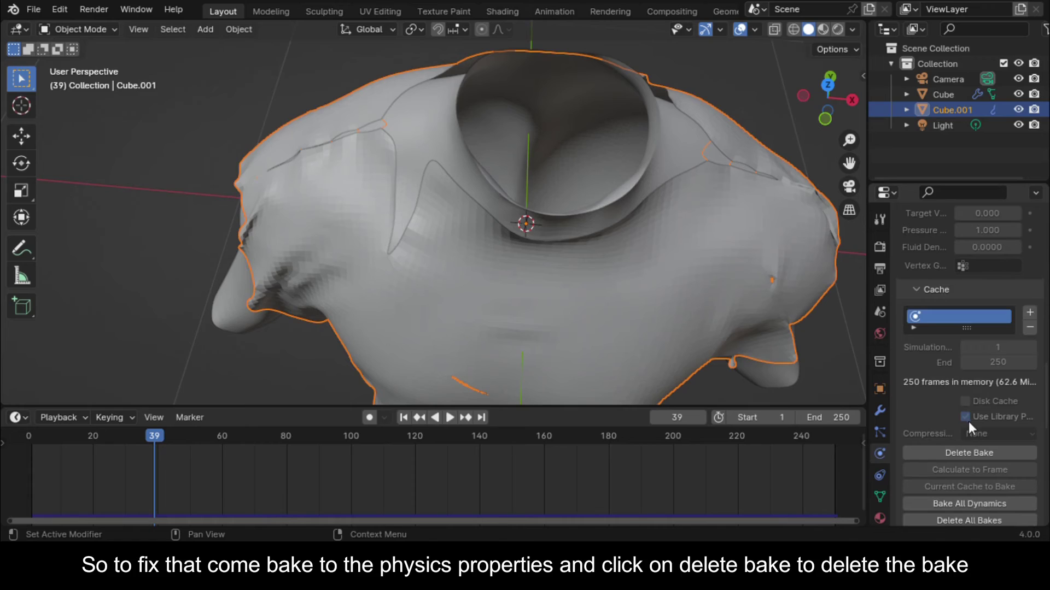
pyautogui.click(970, 452)
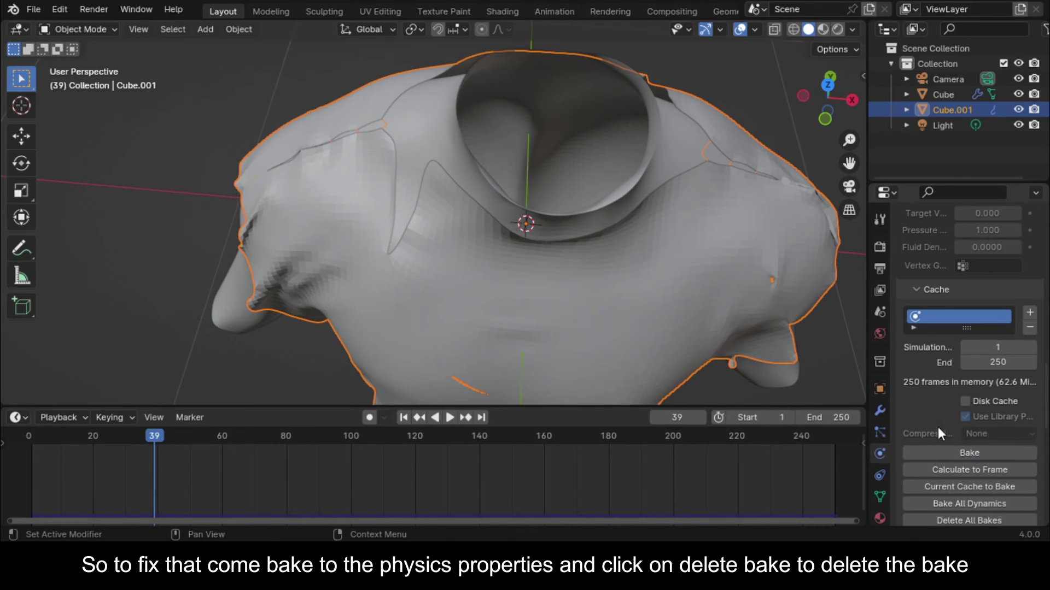
pyautogui.click(880, 411)
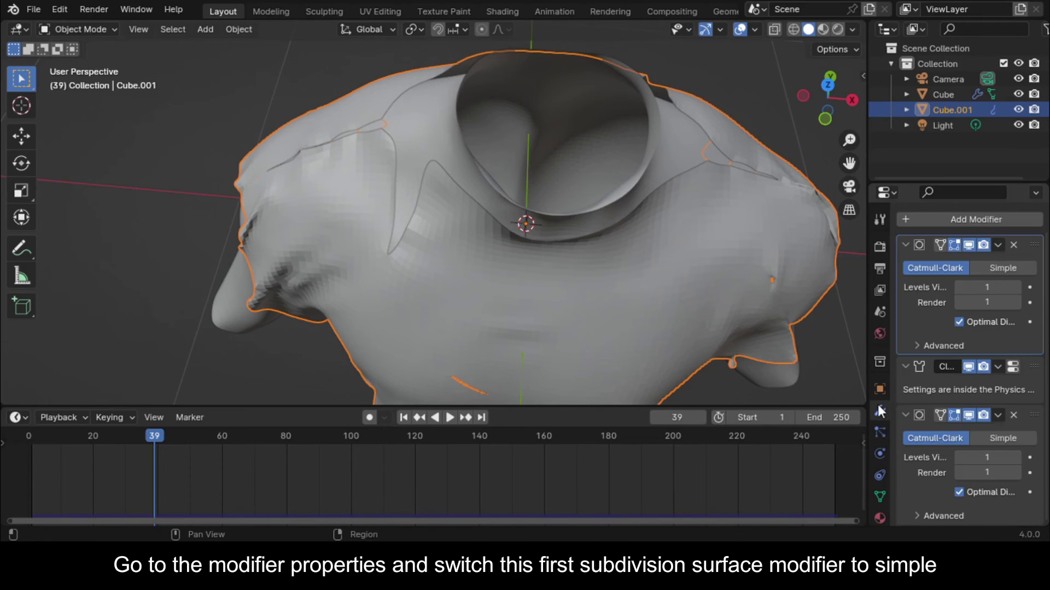
pyautogui.click(1007, 267)
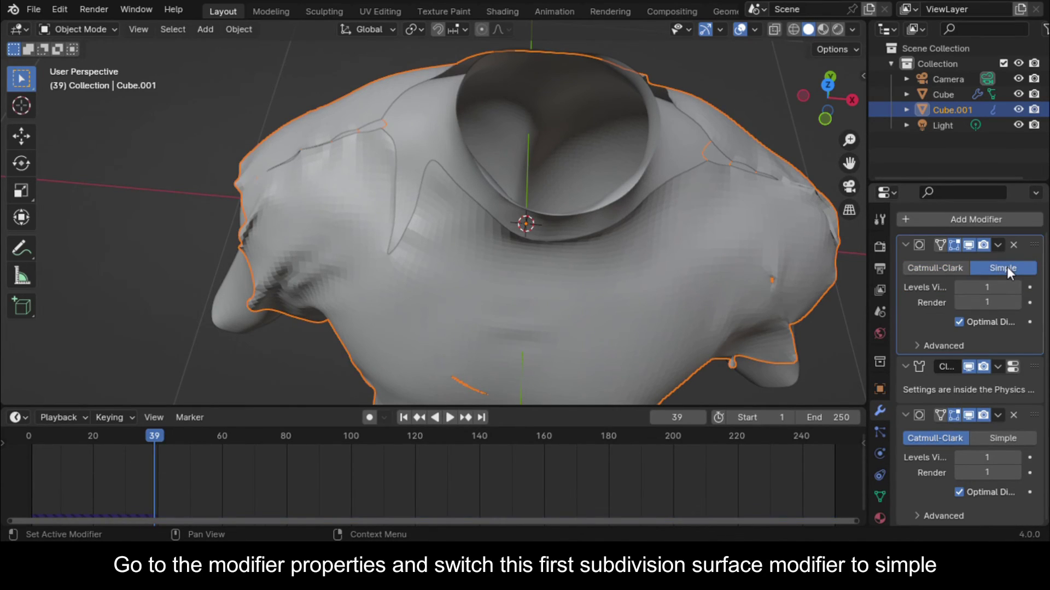
# - Rebake the cloth simulation from the Physics Cache panel
pyautogui.click(879, 453)
pyautogui.scroll(-15, 1002, 372)
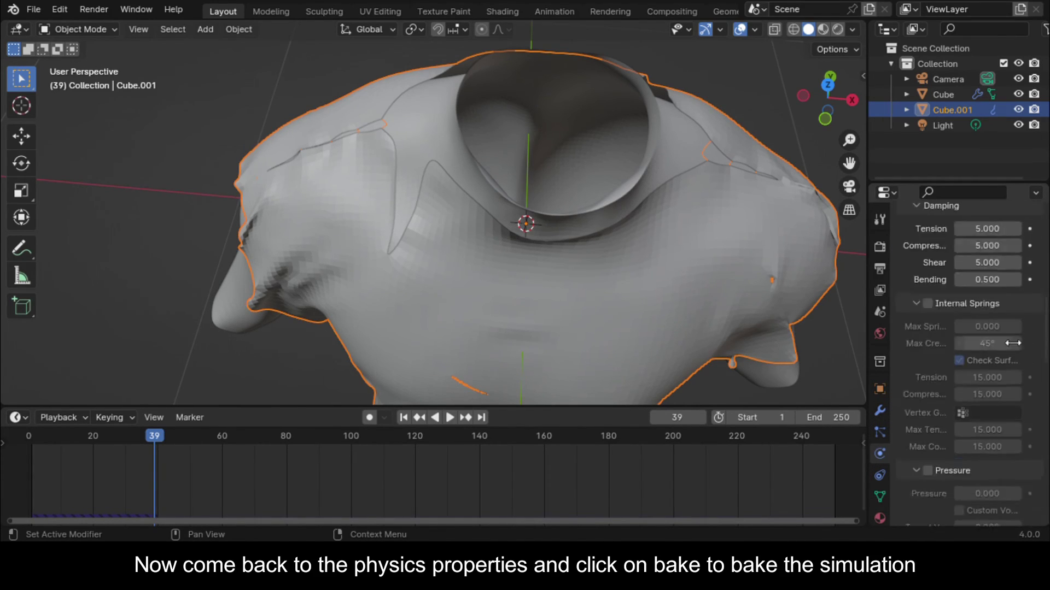
pyautogui.scroll(-15, 1012, 343)
pyautogui.click(969, 428)
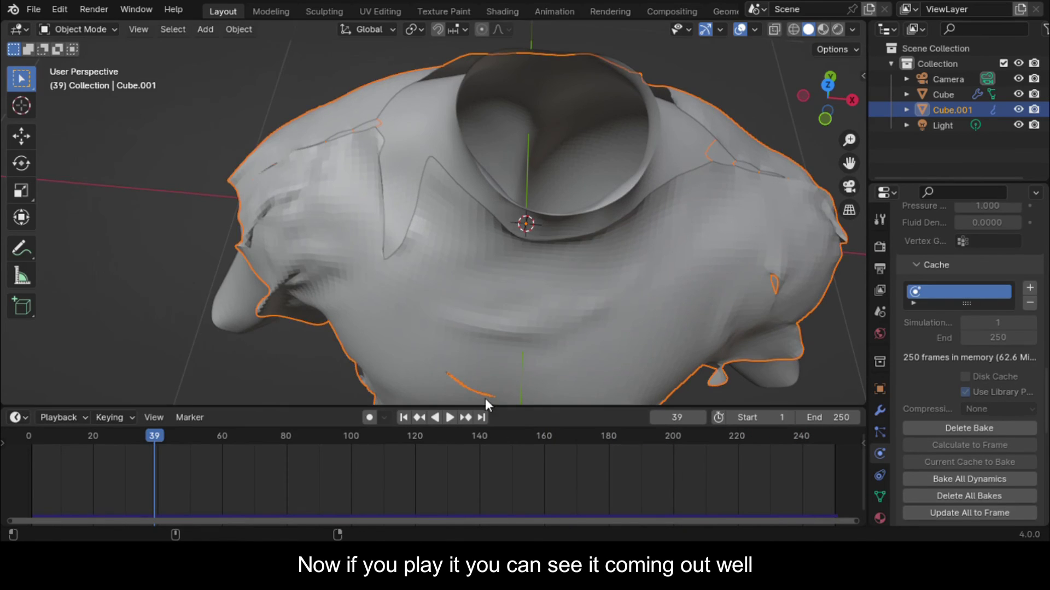
# - Rewind to the start and play the rebaked cloth animation
pyautogui.moveTo(484, 398); pyautogui.dragTo(578, 267, button='middle')
pyautogui.hotkey('shift', 'Left')
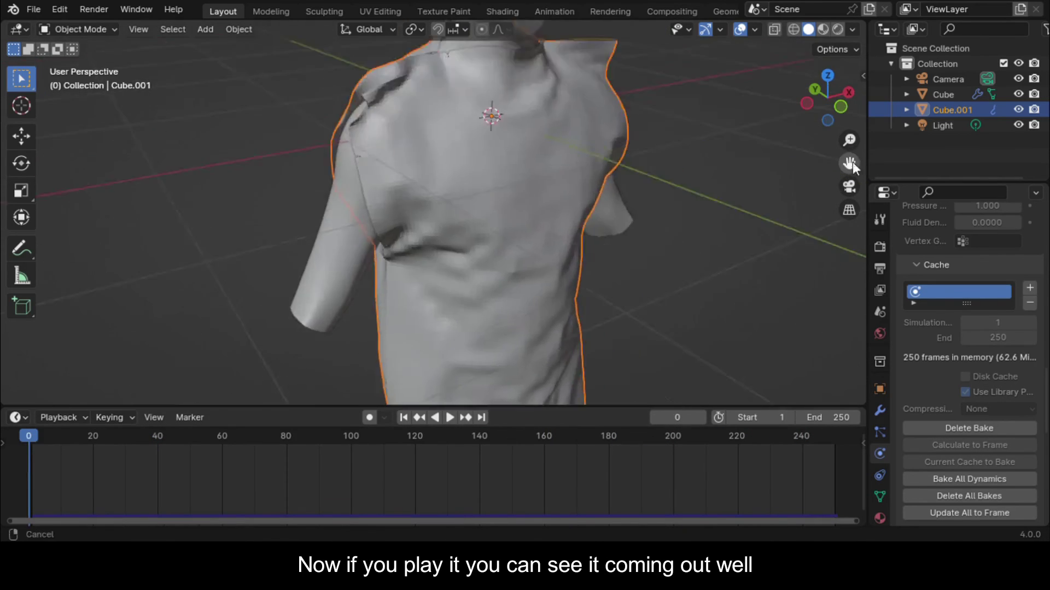
pyautogui.press('space')
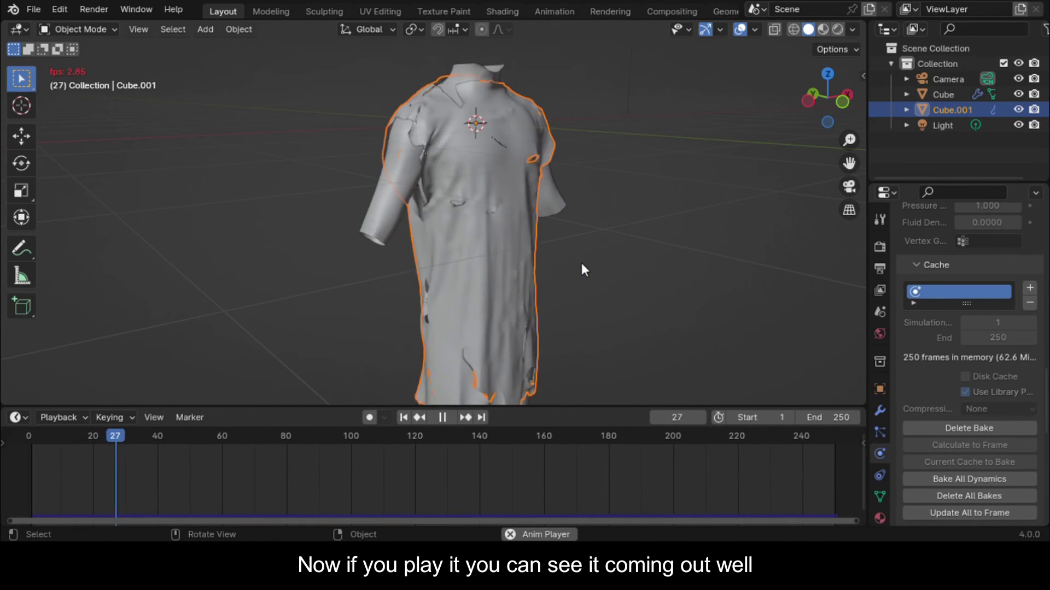
# - Hide the Cube body model in the Outliner and view the torn shirt from behind
pyautogui.scroll(-3, 550, 224)
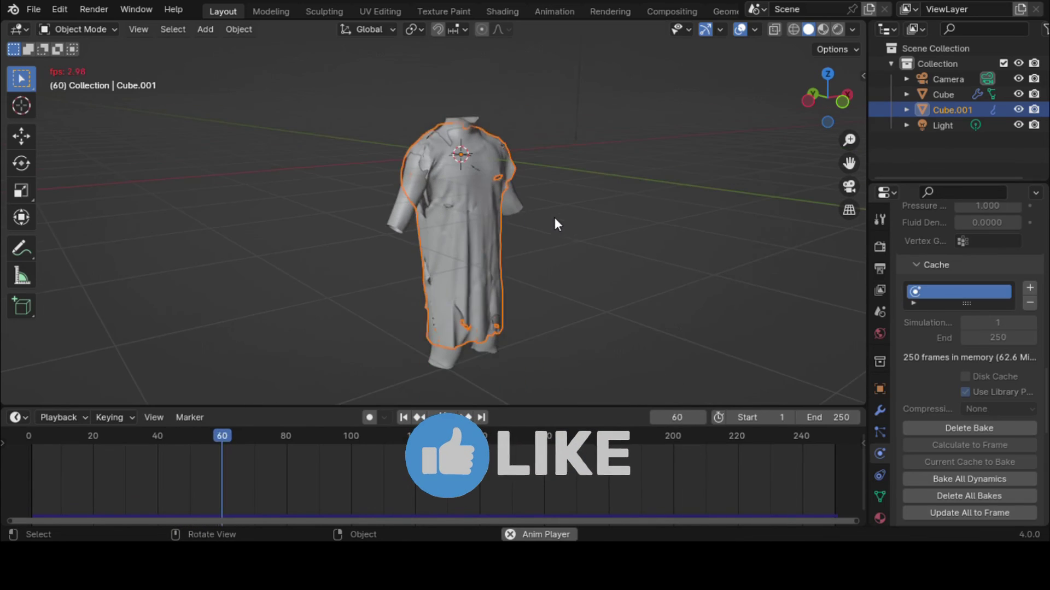
pyautogui.click(951, 94)
pyautogui.click(1018, 94)
pyautogui.scroll(-7, 564, 238)
pyautogui.scroll(11, 563, 238)
pyautogui.moveTo(564, 238); pyautogui.dragTo(506, 248, button='middle')
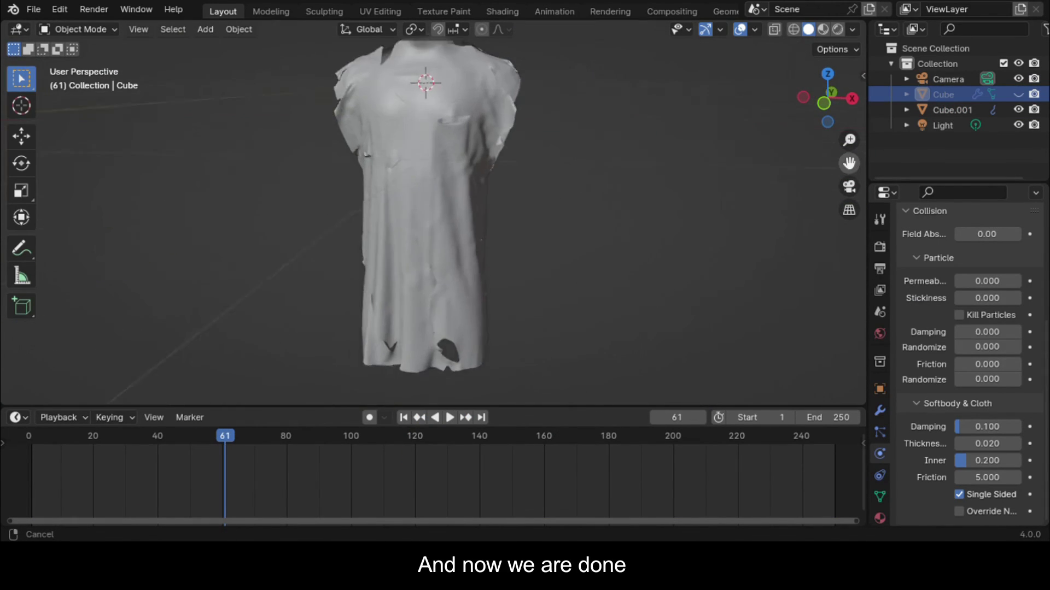